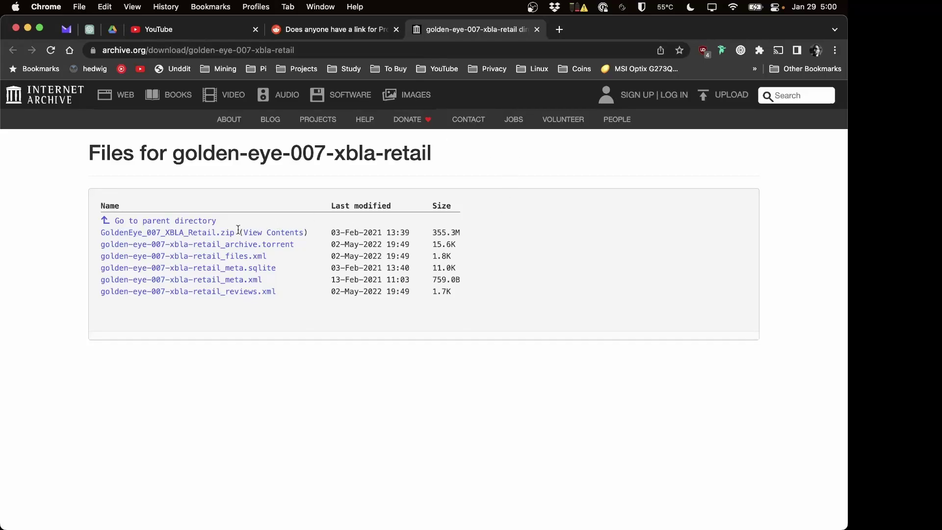
Open the Reddit 'Does anyone have a link for Project Bean' thread and scroll to the archive.org GoldenEye reply.
left_click(335, 31)
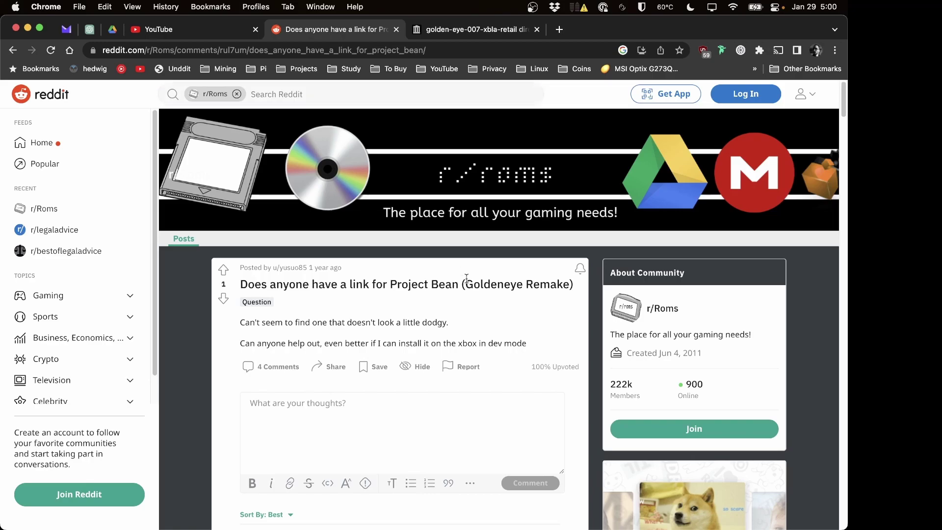
scroll(467, 278, "down", 3)
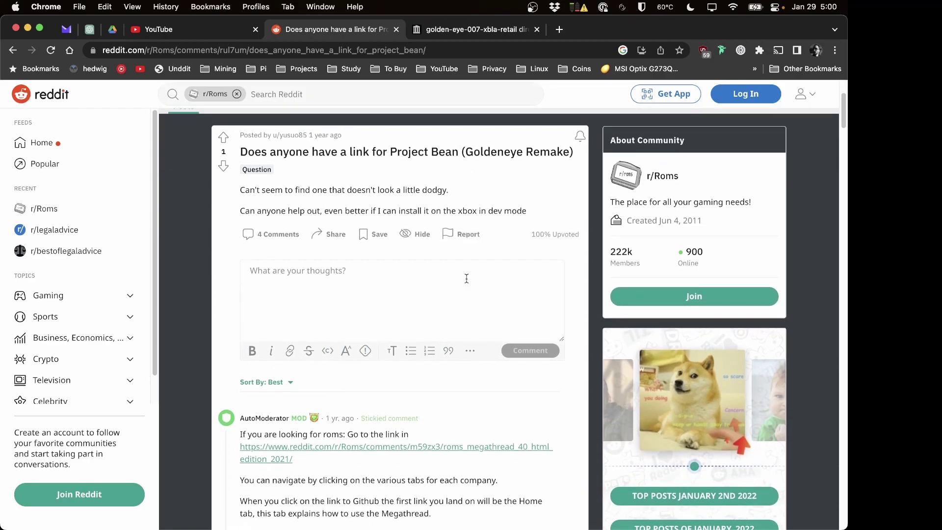
scroll(466, 278, "down", 5)
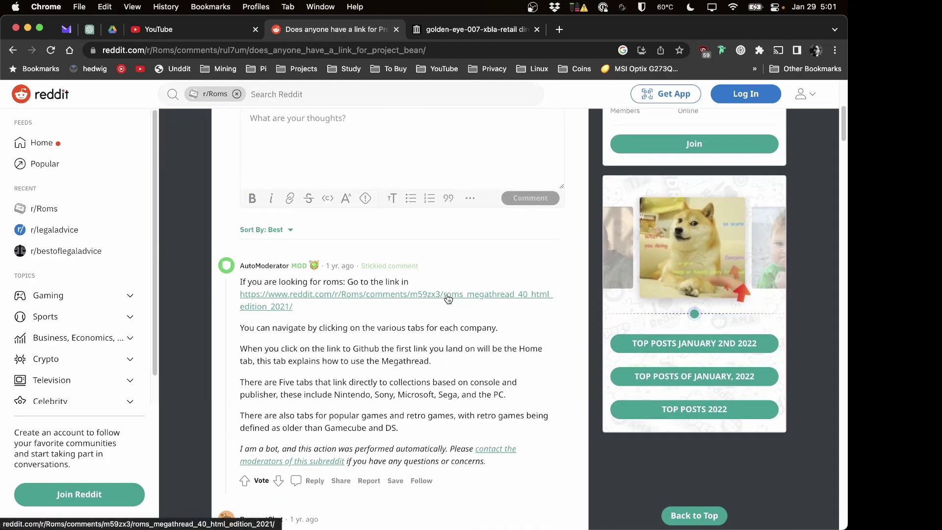
scroll(446, 294, "down", 6)
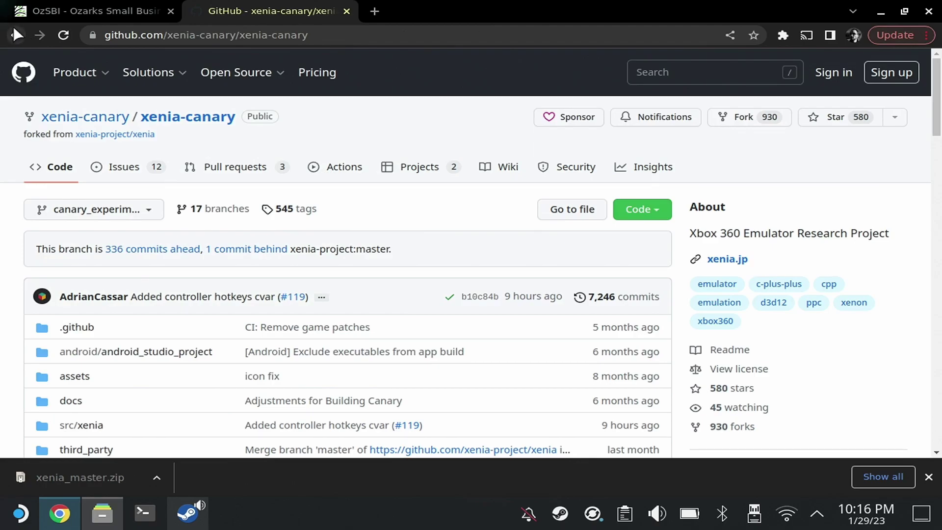
Open the RetroResolve result for 'xenia canary steam deck' in a new tab and view it.
left_click(13, 29)
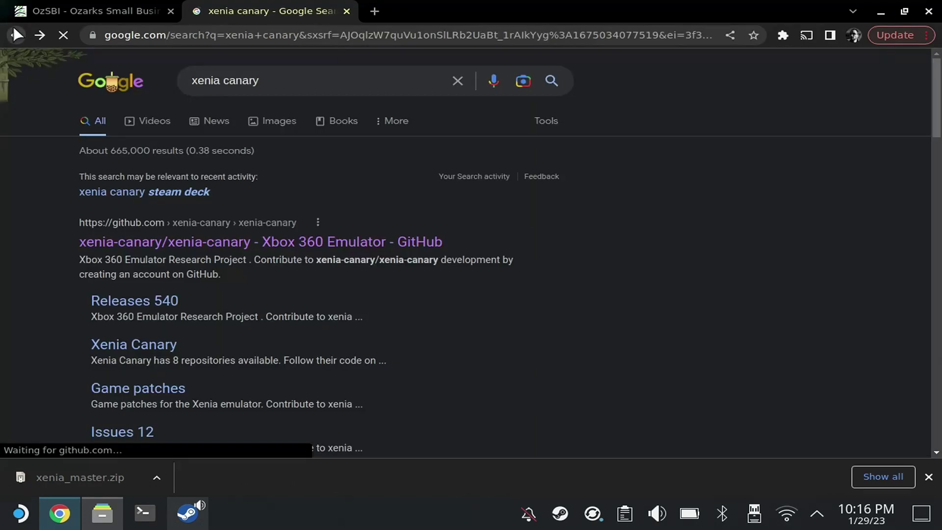
left_click(191, 192)
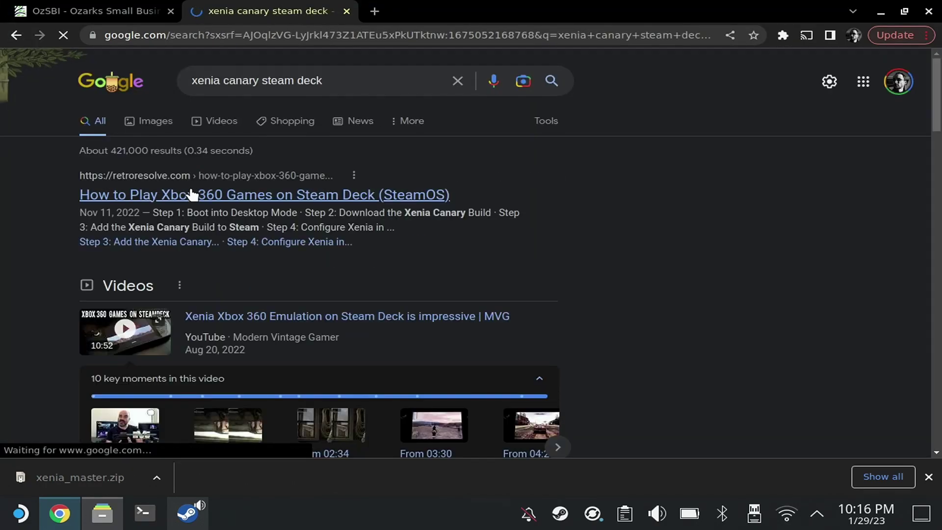
right_click(190, 191)
left_click(208, 198)
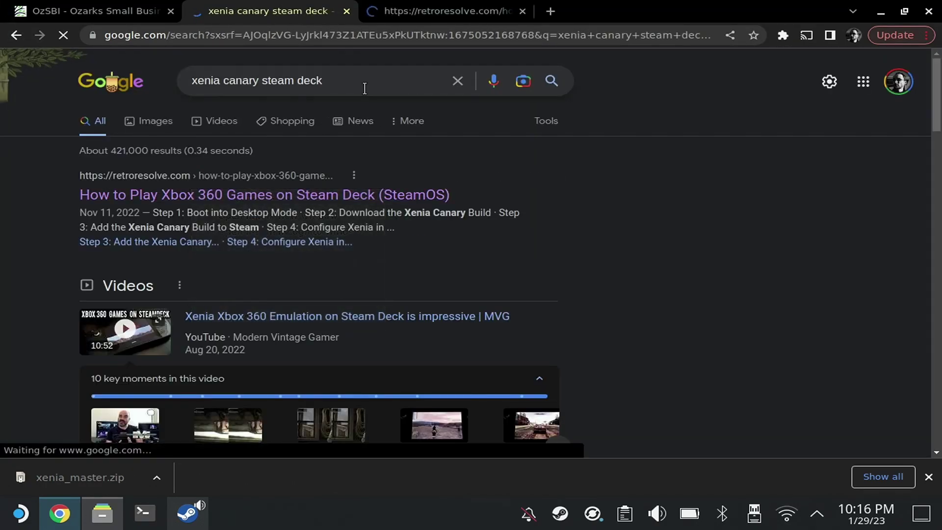
left_click(425, 12)
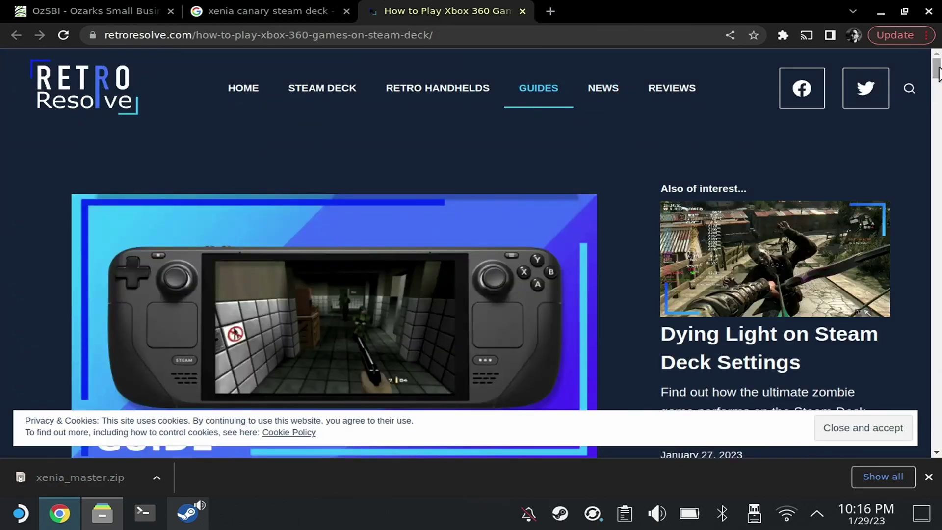
Dismiss the cookie notice and downloads bar, then scroll to the Xenia Canary GitHub link.
scroll(912, 119, "down", 8)
left_click(877, 426)
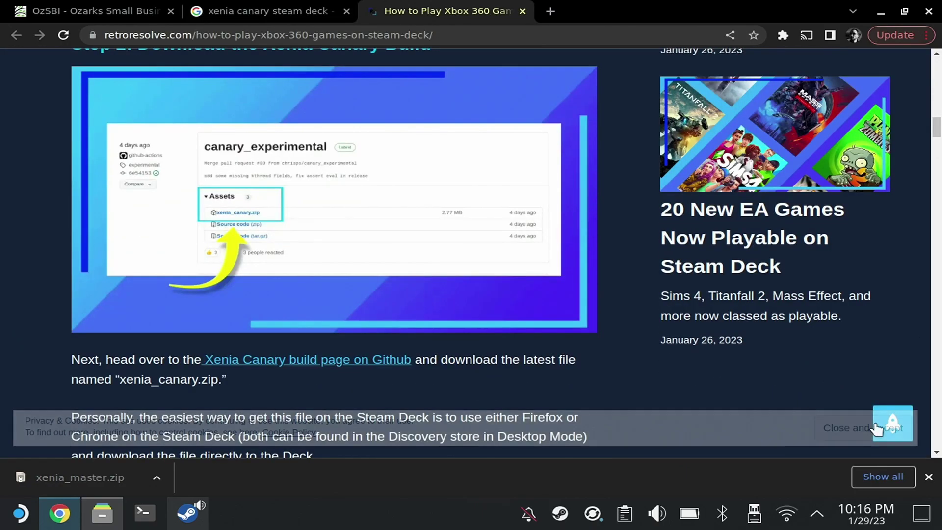
scroll(877, 426, "down", 1)
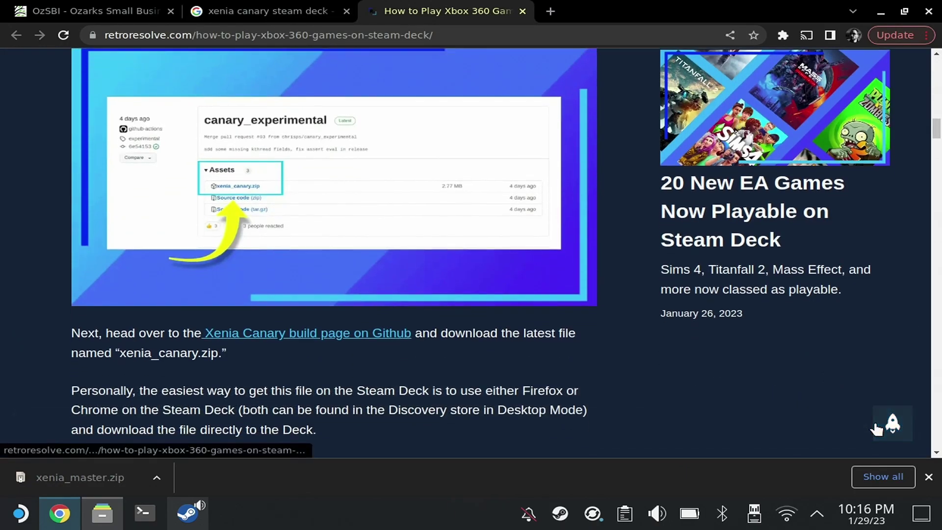
left_click(928, 477)
scroll(473, 285, "down", 7)
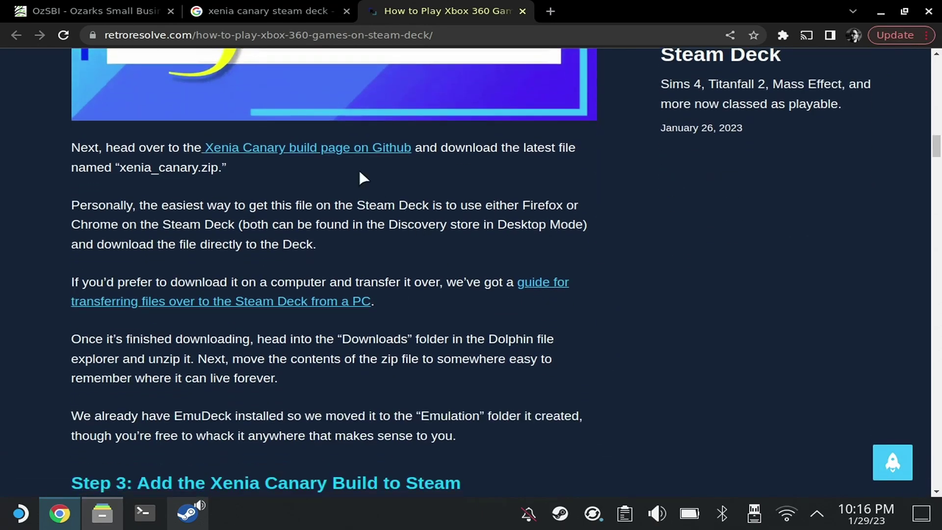
right_click(342, 145)
Download xenia_canary.zip from the canary_experimental release assets on GitHub.
left_click(366, 158)
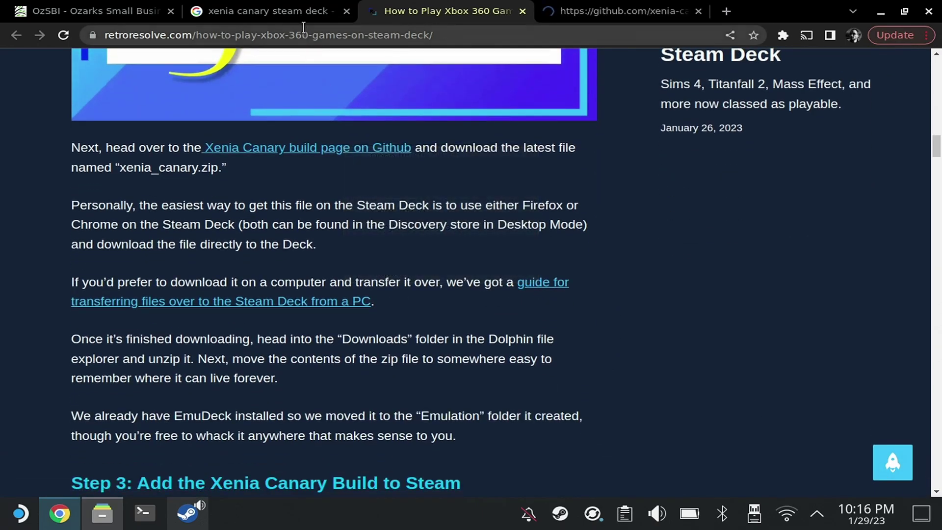
left_click(576, 15)
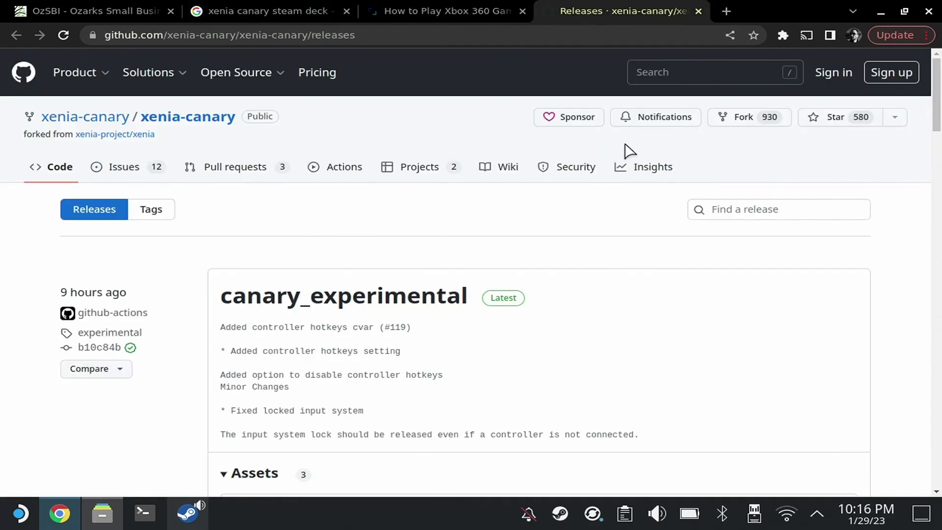
scroll(523, 159, "down", 3)
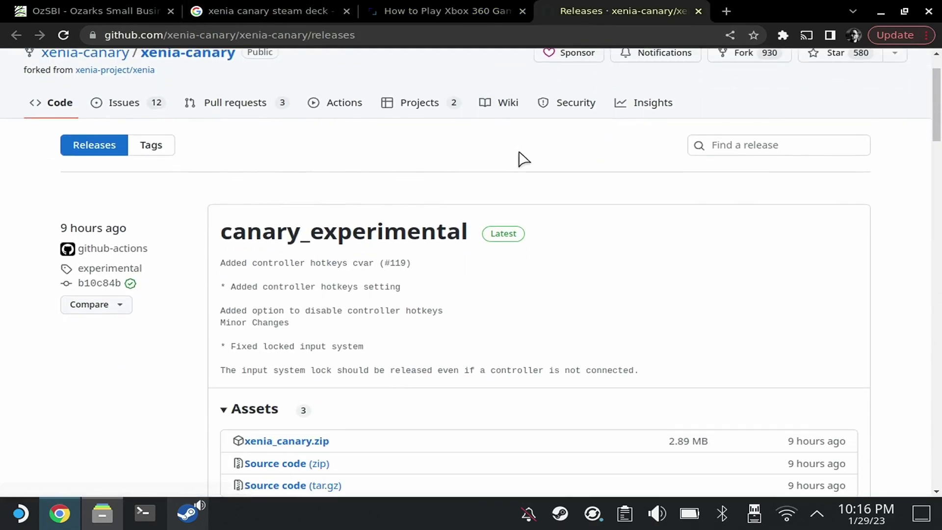
scroll(523, 159, "down", 2)
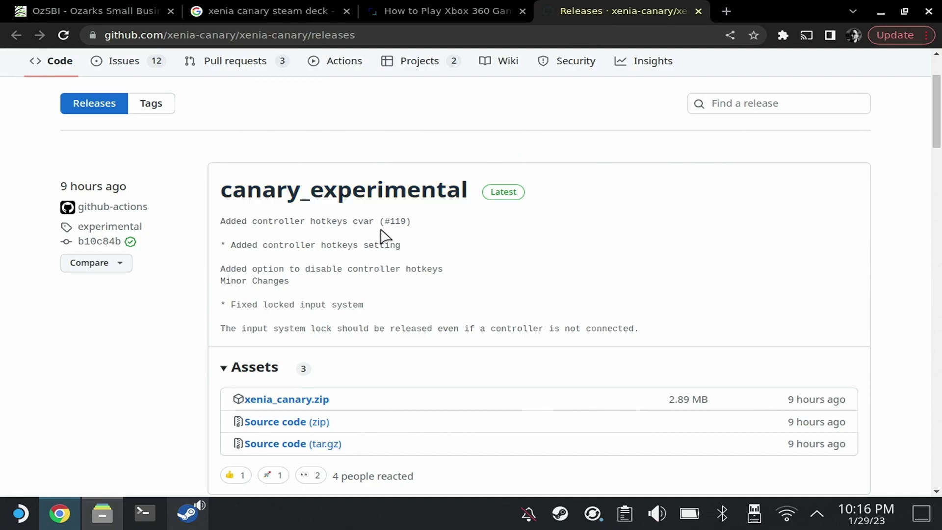
triple_click(251, 249)
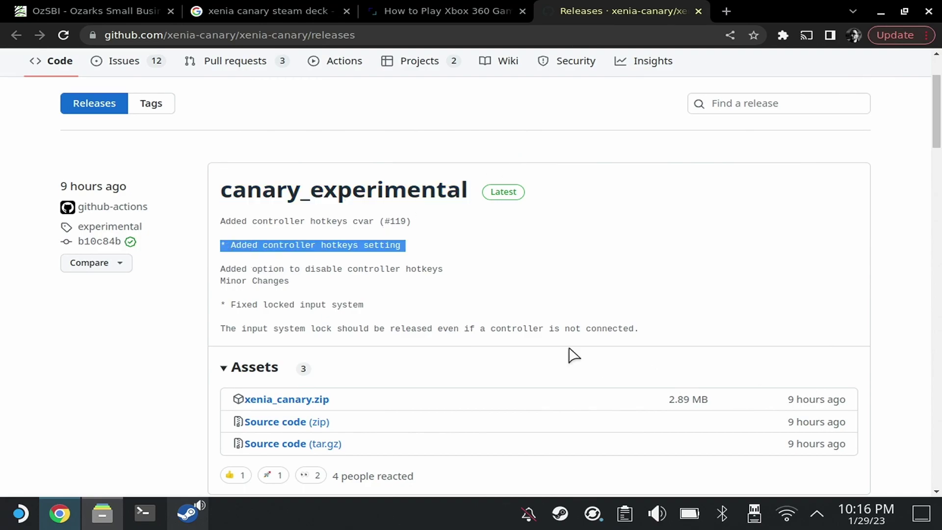
left_click(259, 399)
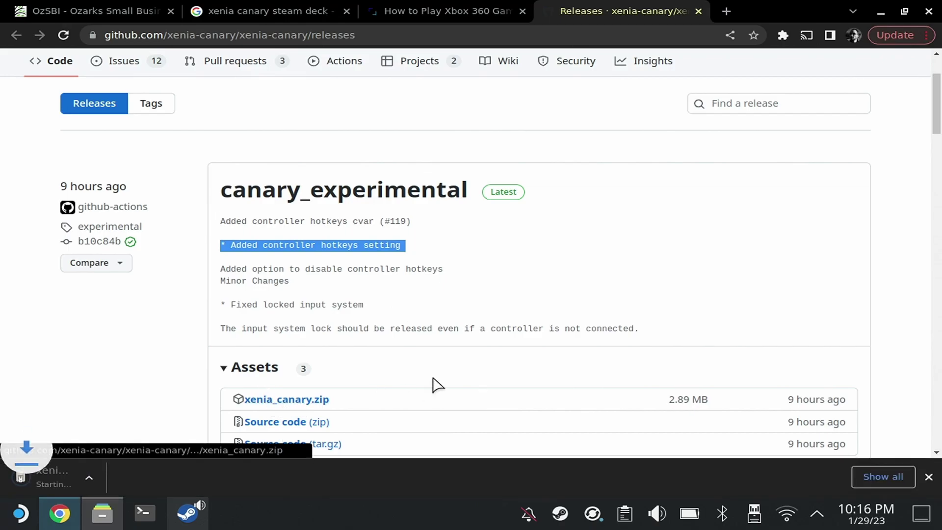
Go back to the RetroResolve guide at the unzip instructions.
left_click(470, 13)
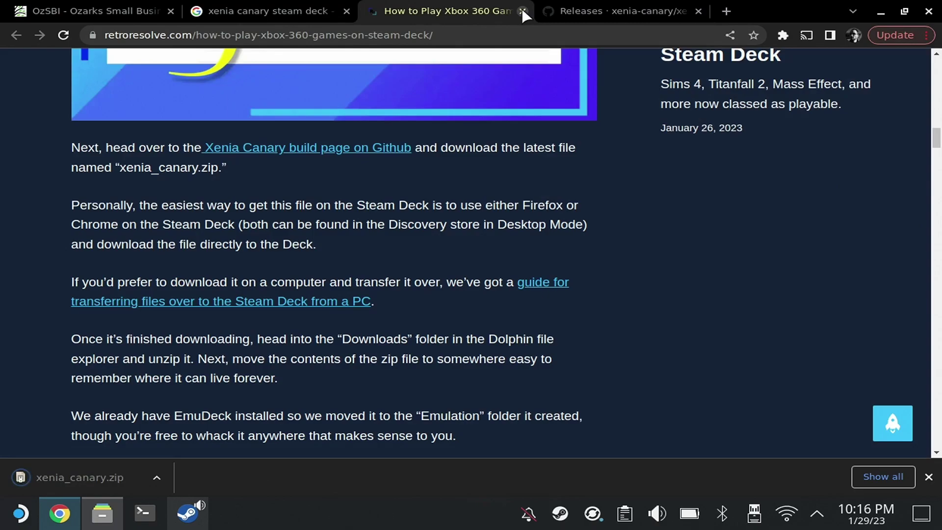
scroll(596, 189, "down", 2)
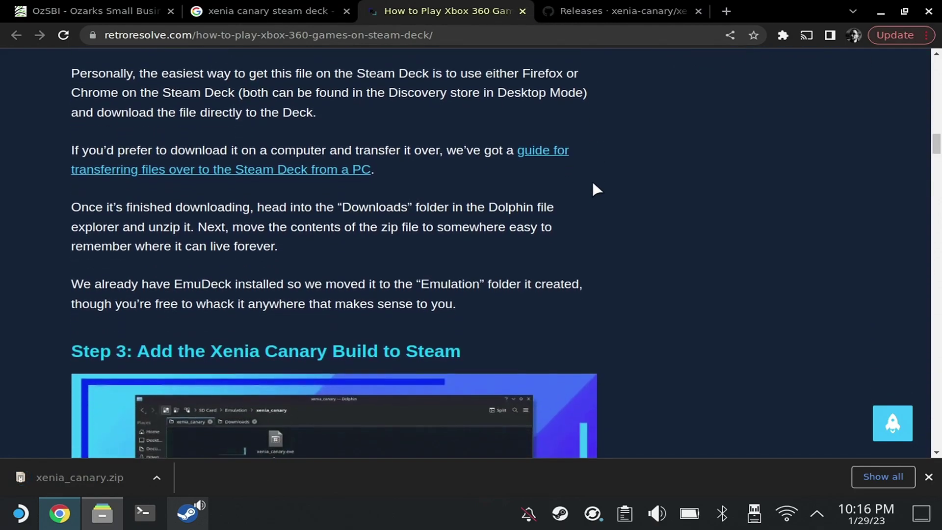
scroll(596, 189, "up", 1)
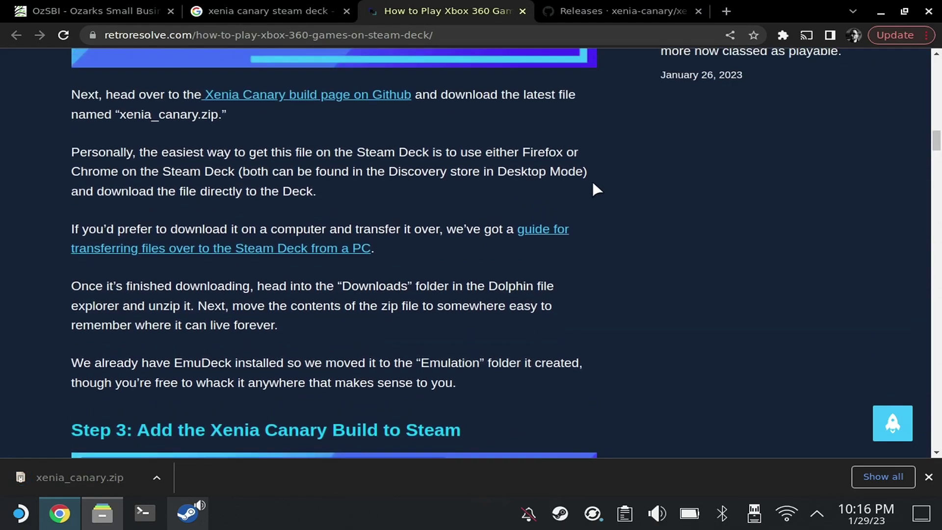
Show xenia_canary.zip in Dolphin and extract it into its own xenia_canary subfolder.
left_click(157, 477)
left_click(218, 438)
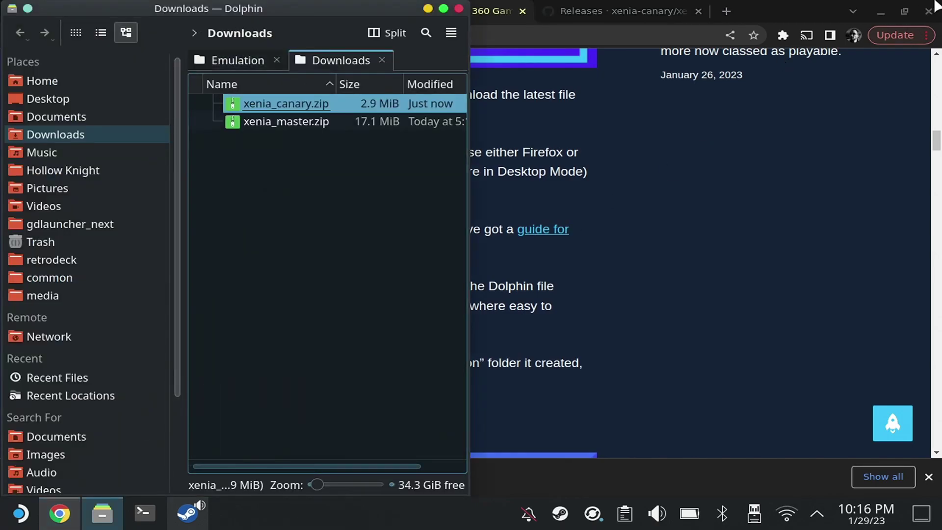
left_click(882, 13)
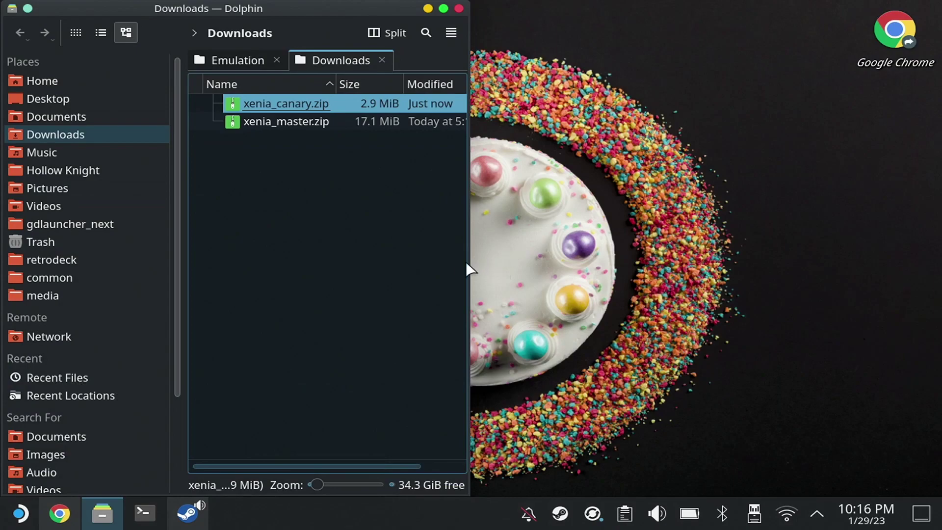
left_click_drag(468, 261, 741, 252)
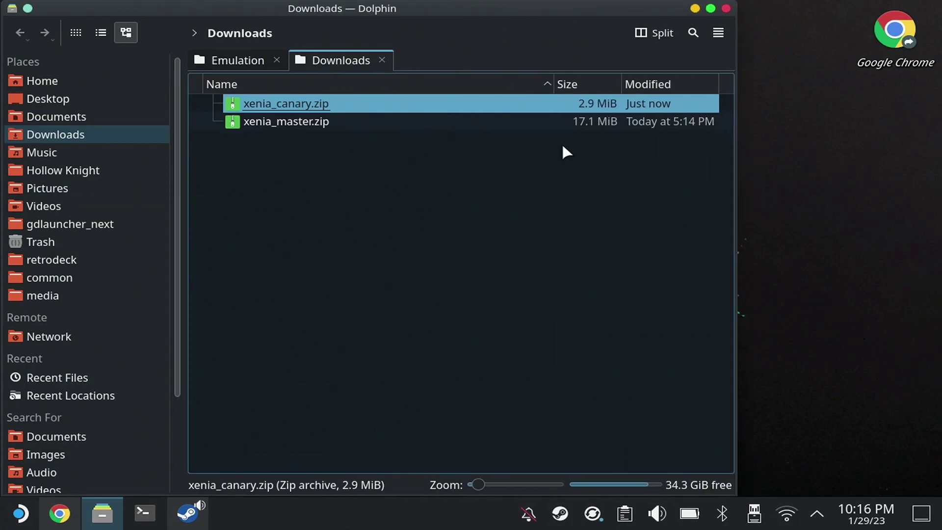
right_click(518, 105)
mouse_move(681, 337)
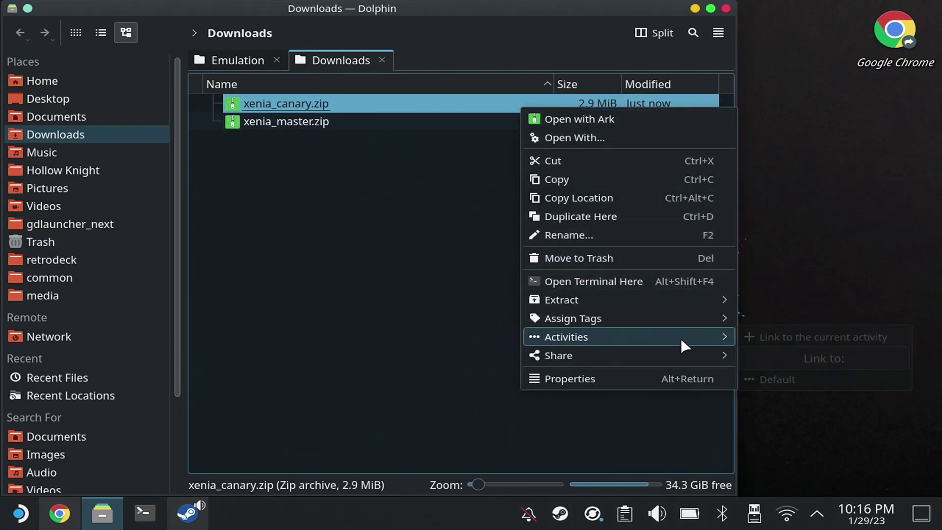
mouse_move(711, 302)
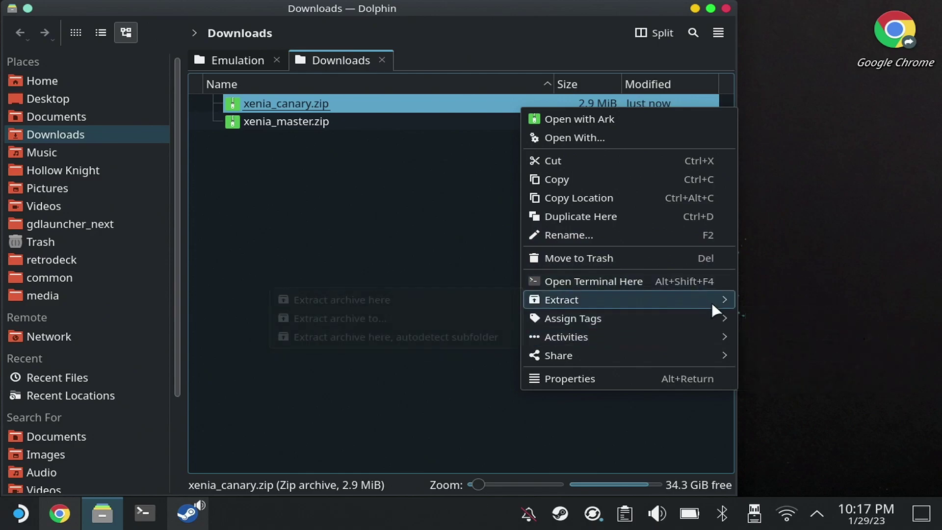
left_click(455, 336)
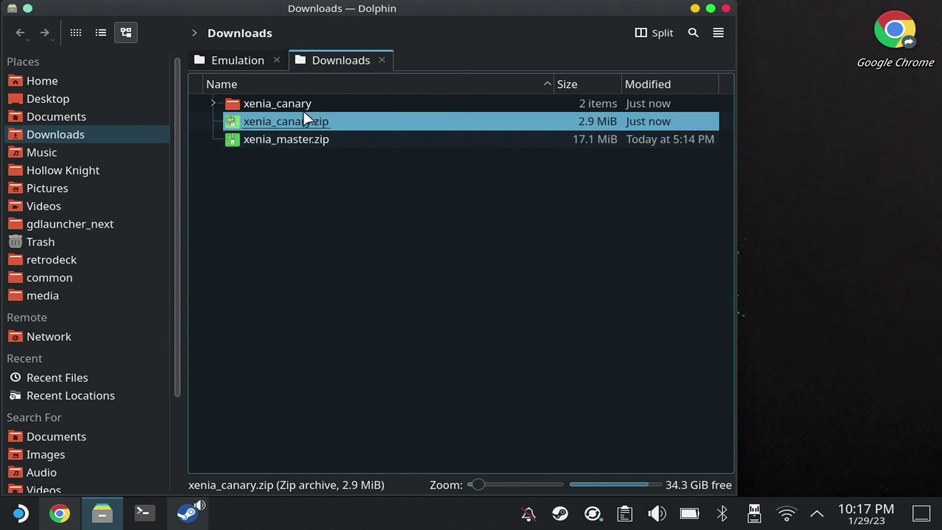
Check the xenia_canary folder's contents, return to Downloads and cut the folder.
double_click(295, 105)
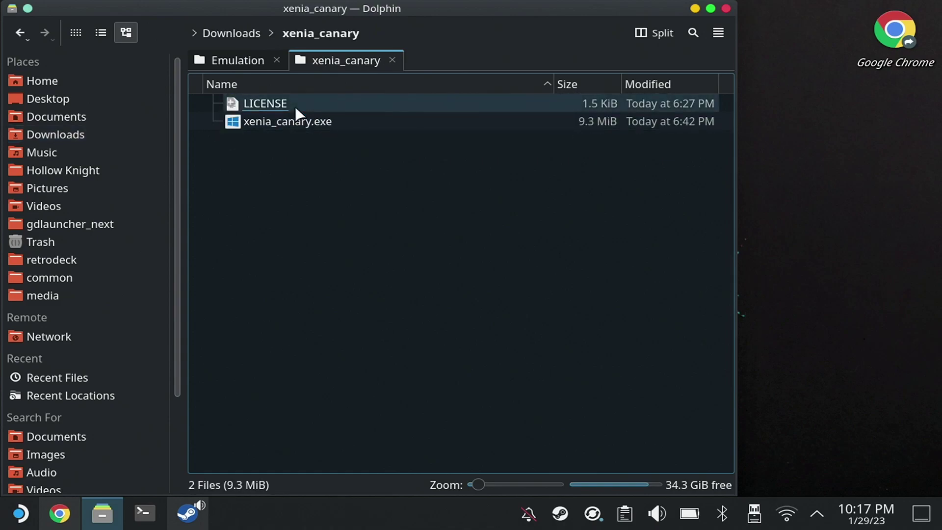
right_click(346, 54)
left_click(333, 58)
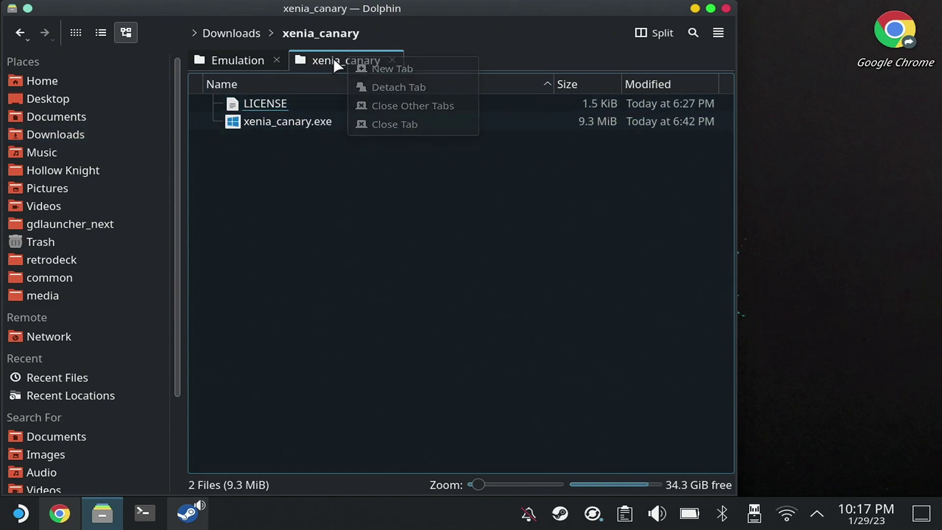
right_click(252, 26)
left_click(232, 33)
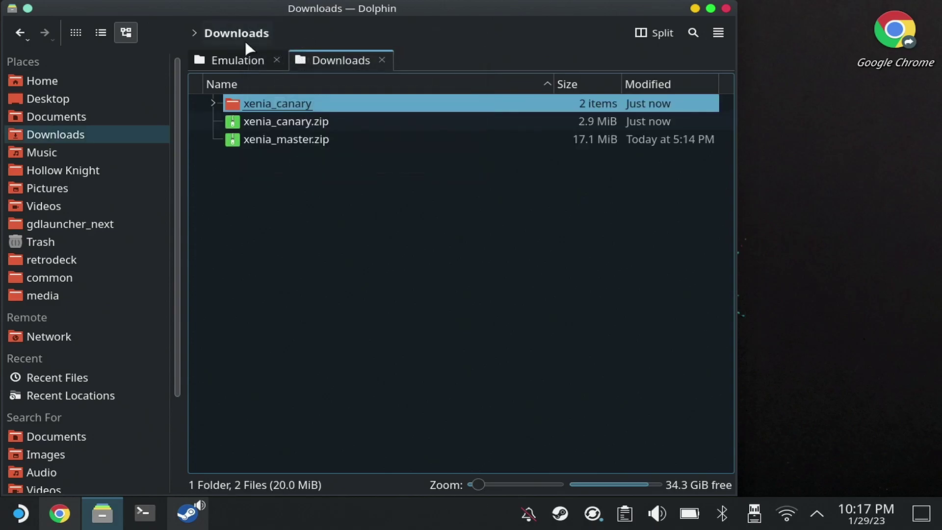
right_click(298, 102)
left_click(346, 199)
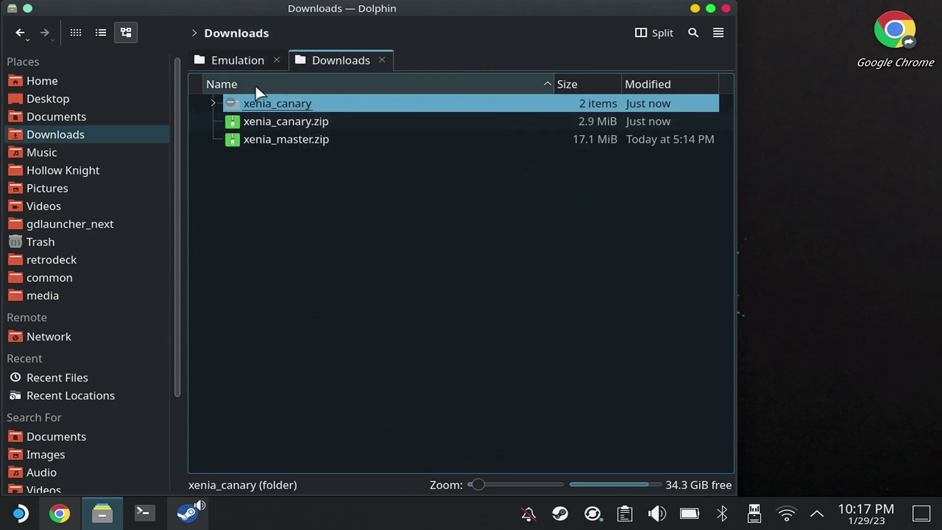
Paste the xenia_canary folder into the Emulation folder.
left_click(244, 61)
right_click(314, 235)
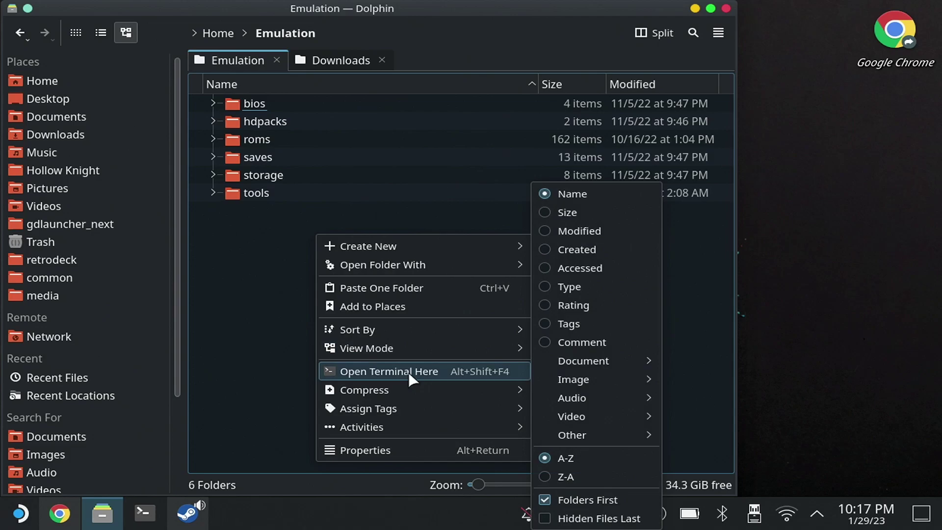
left_click(390, 290)
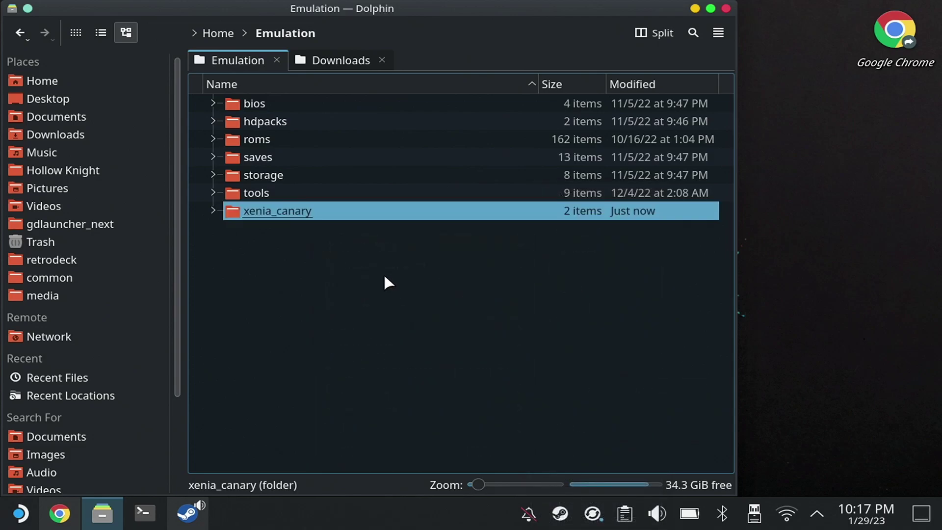
Add xenia_canary.exe to Steam as a non-Steam shortcut.
left_click(275, 210)
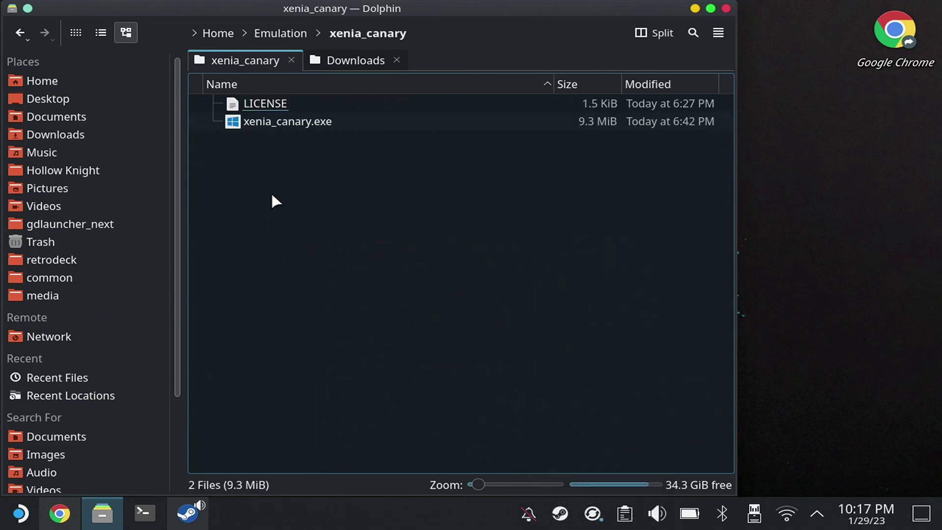
right_click(284, 118)
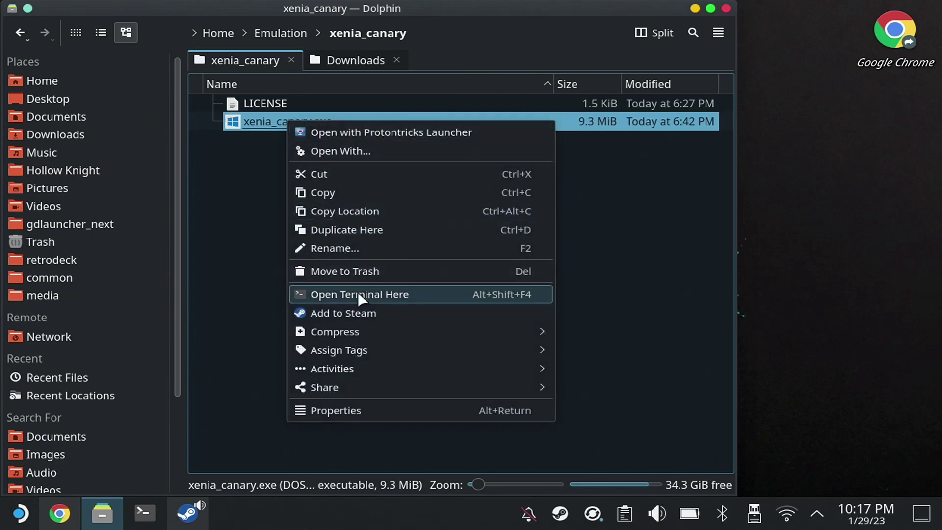
left_click(362, 312)
Open the Properties of the new xenia_canary.exe shortcut in Steam.
right_click(106, 350)
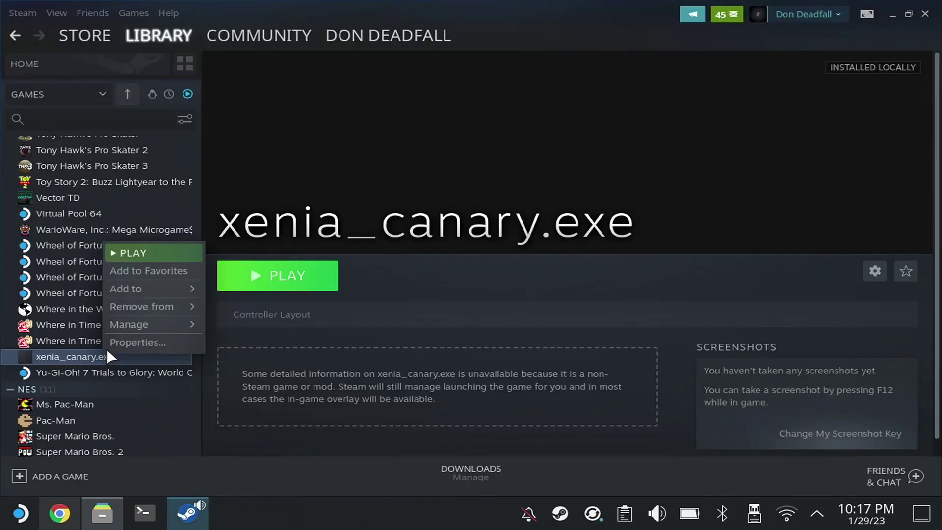
left_click(117, 344)
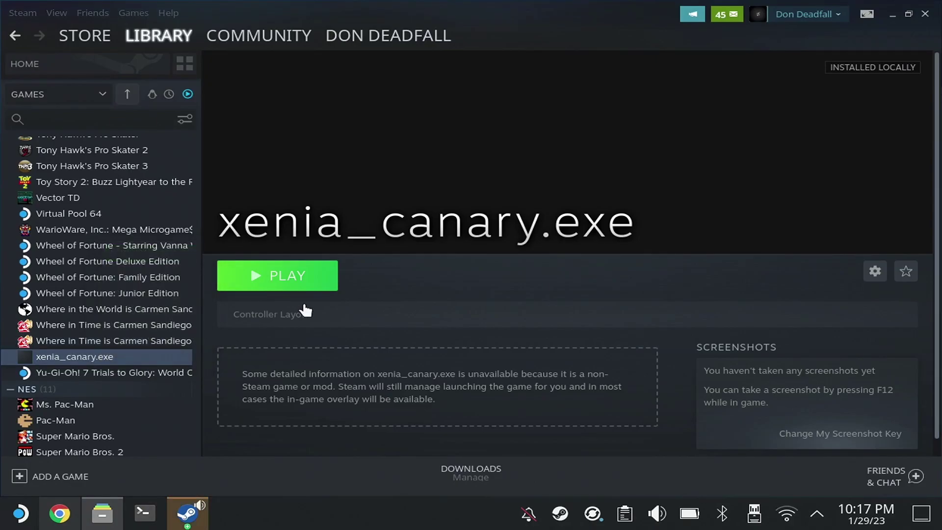
left_click(186, 514)
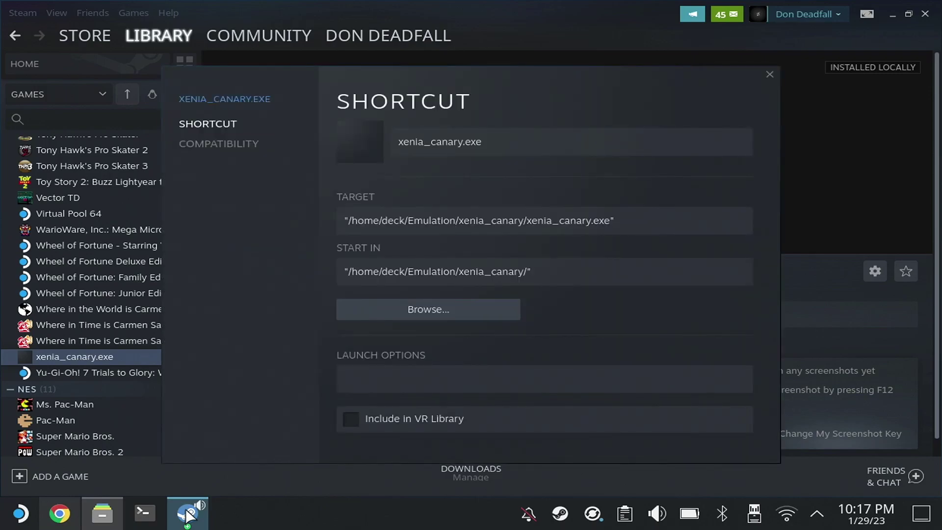
left_click(202, 145)
left_click(201, 125)
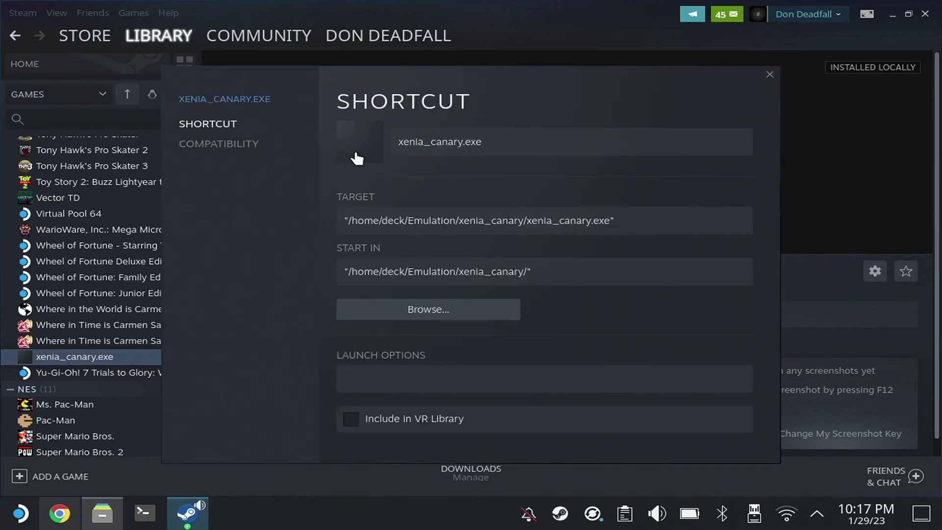
Rename the shortcut to Xenia with target /home/deck/Emulation/xenia_canary/xenia_canary.exe.
left_click(609, 144)
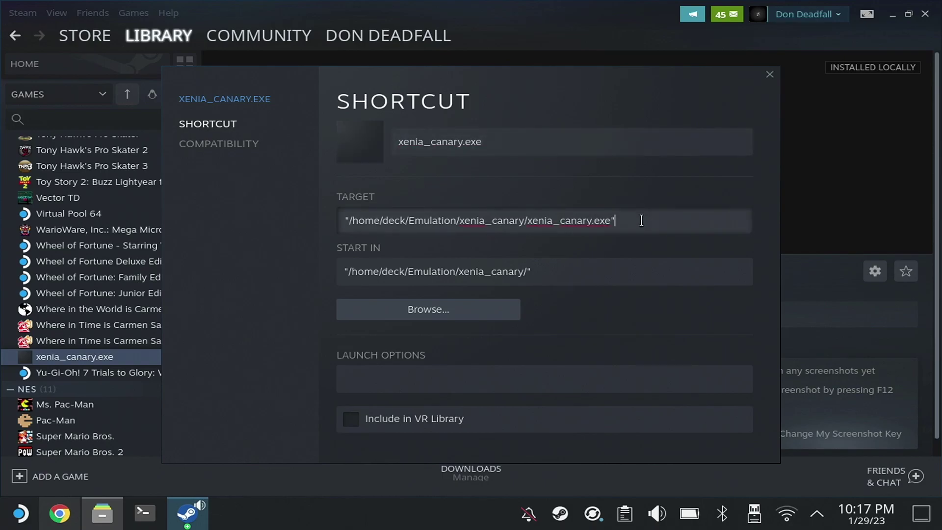
left_click(488, 307)
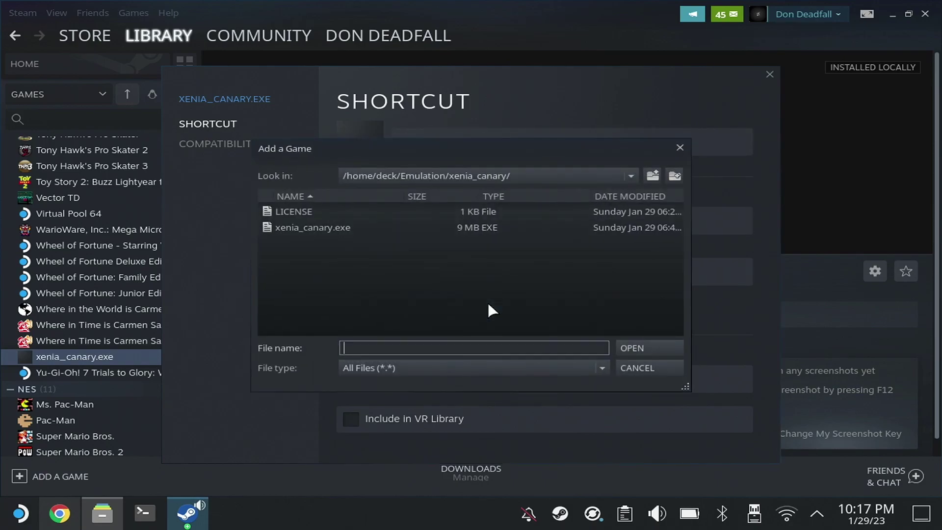
double_click(366, 229)
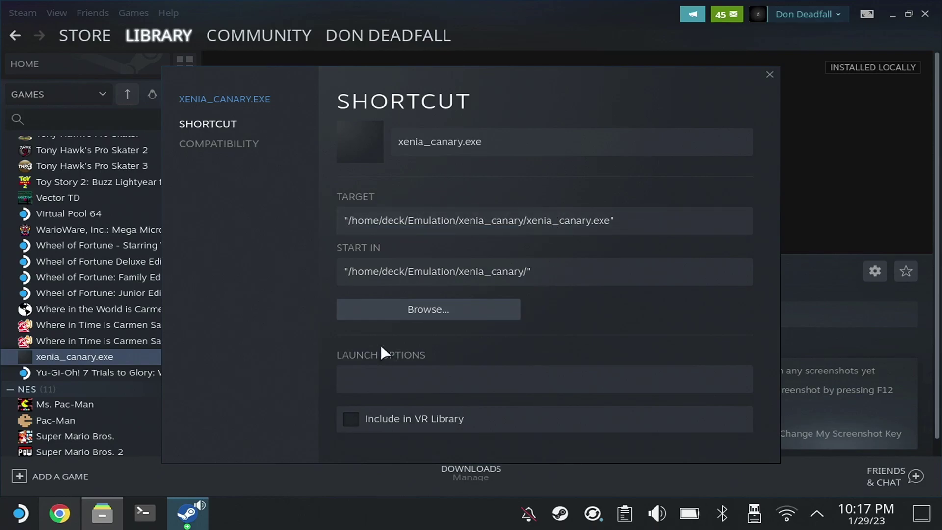
left_click(769, 75)
left_click(315, 276)
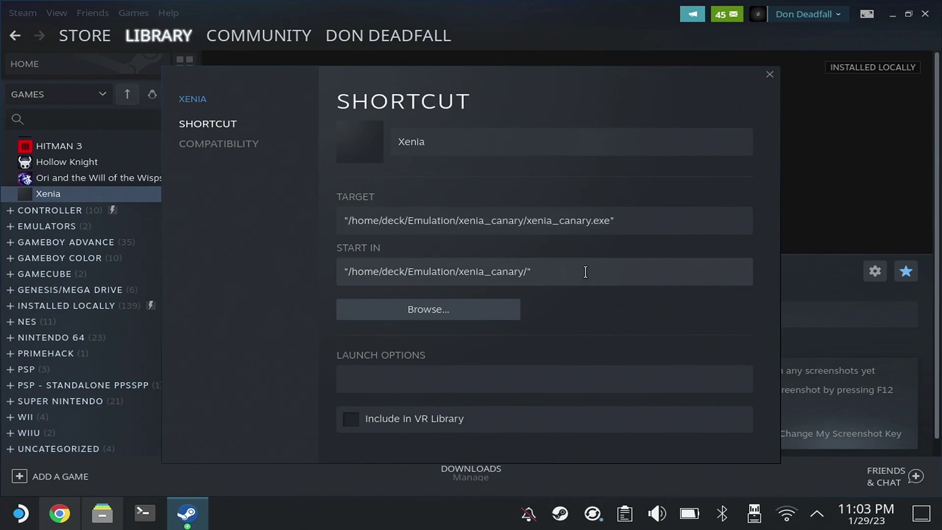
Force Xenia to use Proton 7.0-5, launch it once, then close Steam.
left_click(235, 146)
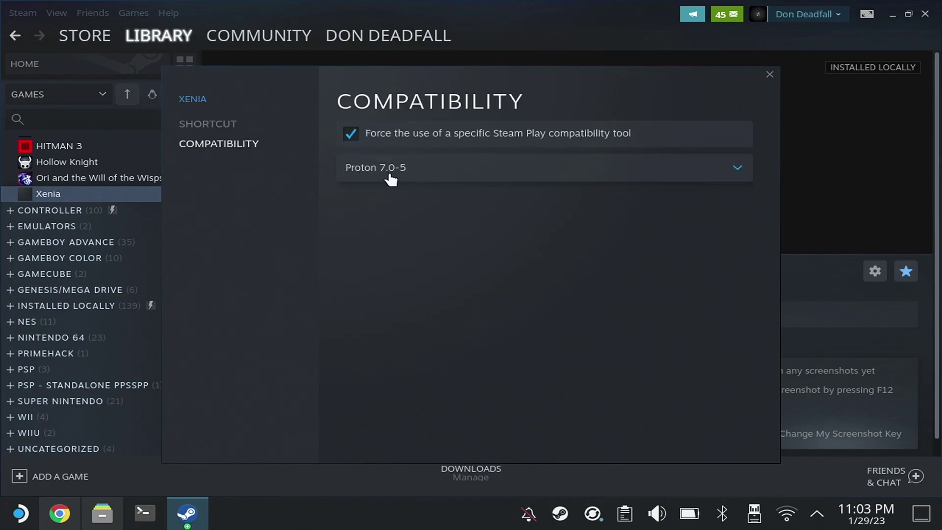
left_click(391, 179)
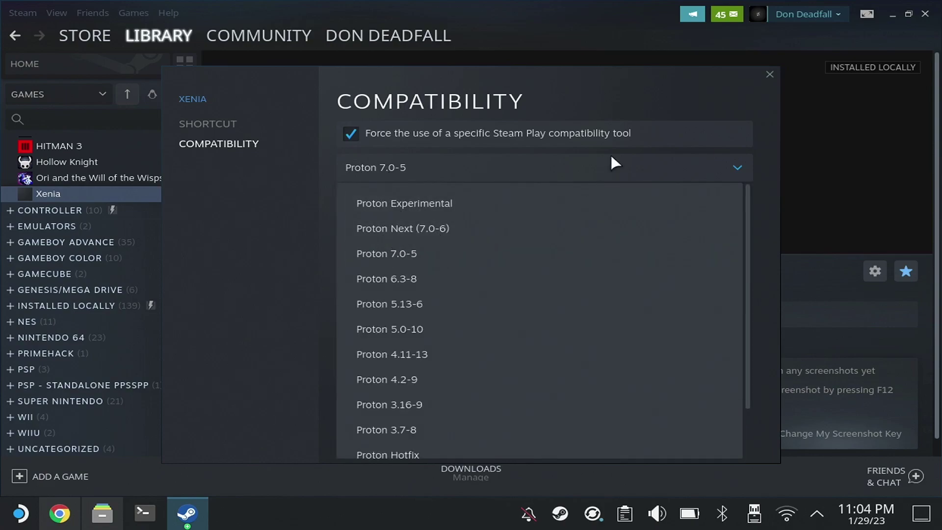
left_click(760, 76)
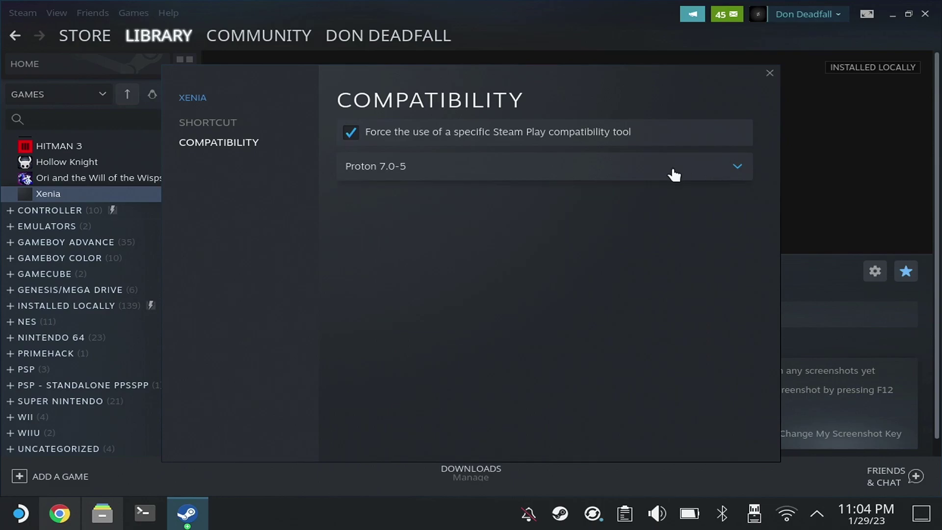
left_click(767, 74)
left_click(304, 279)
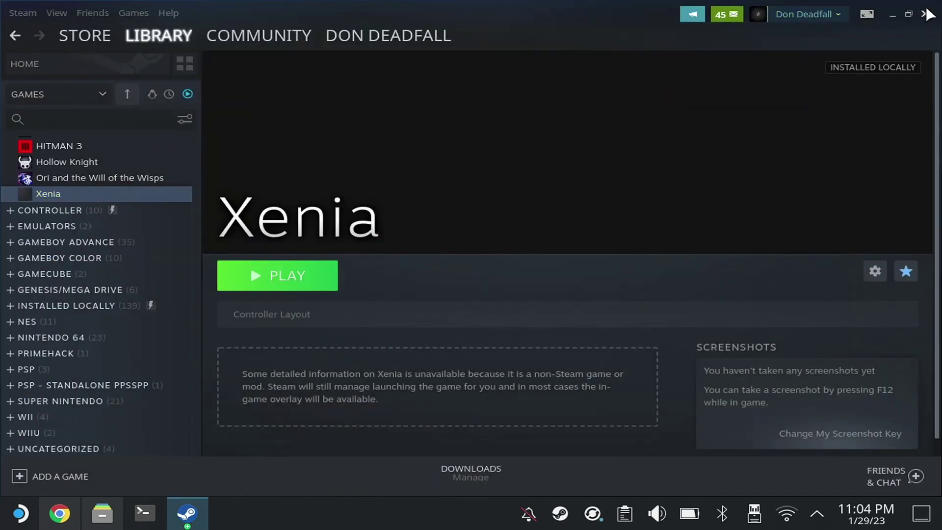
left_click(929, 14)
Open xenia-canary.config.toml in KWrite.
right_click(284, 119)
mouse_move(339, 150)
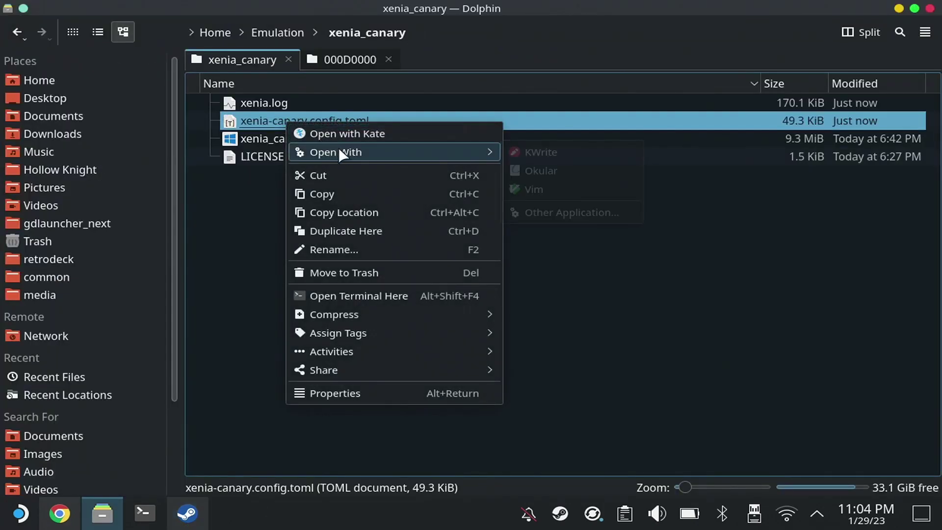
left_click(514, 151)
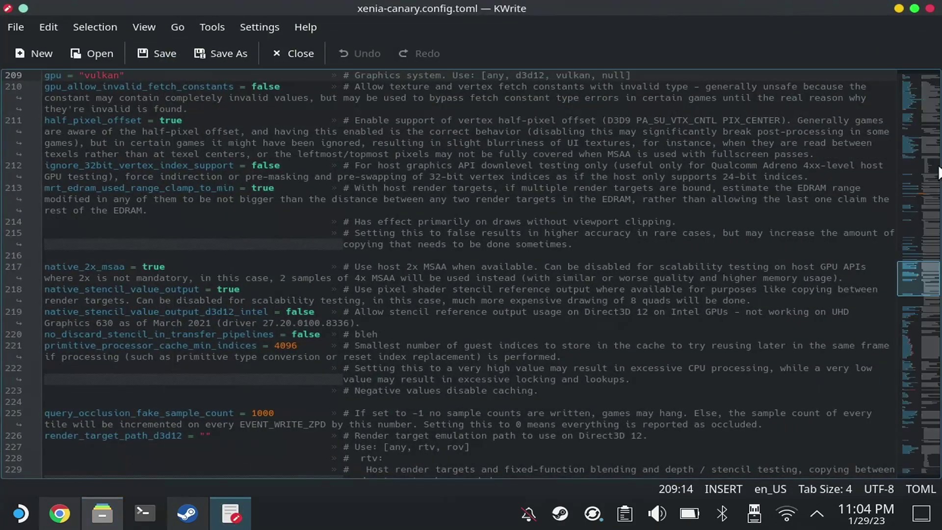
mouse_move(917, 270)
left_mouse_down()
mouse_move(899, 149)
mouse_move(905, 87)
mouse_move(933, 283)
mouse_move(917, 220)
mouse_move(926, 271)
left_mouse_up()
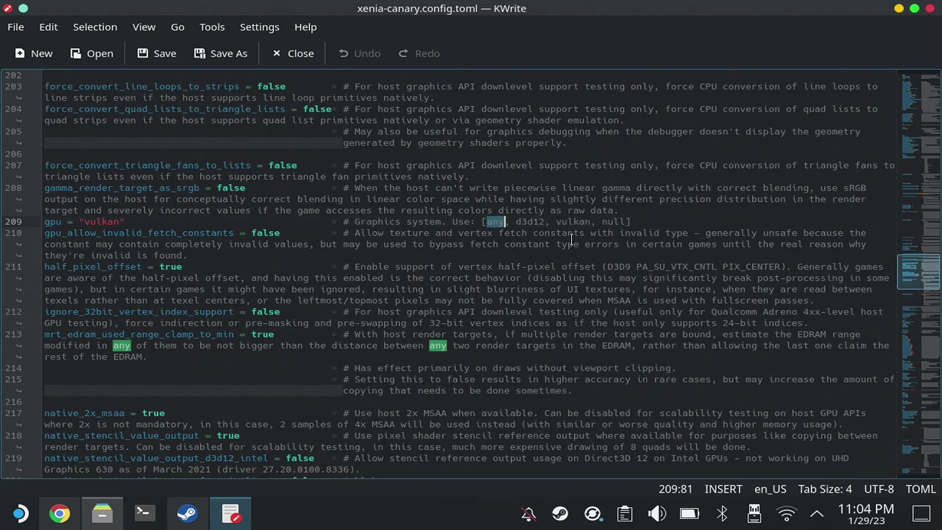
Replace the gpu value on line 209 with "vulkan", save the file and close KWrite.
double_click(569, 222)
right_click(562, 219)
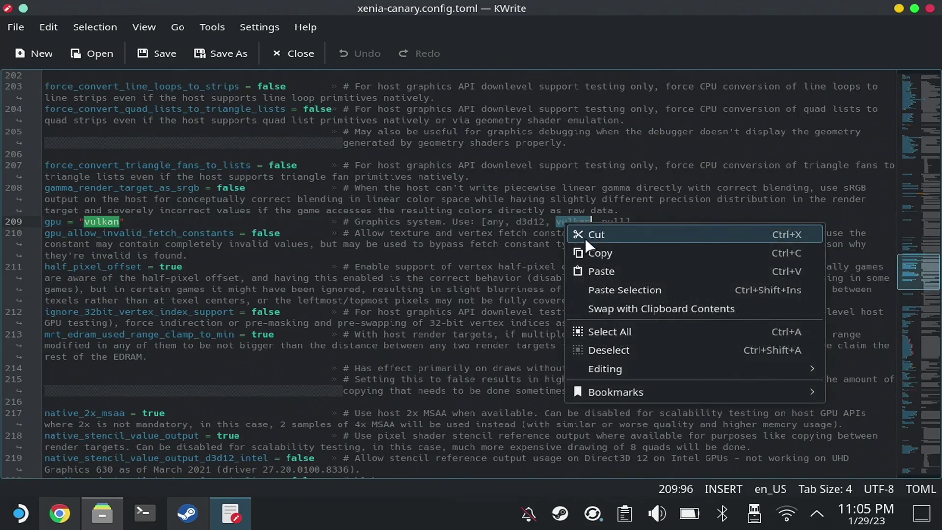
left_click(595, 253)
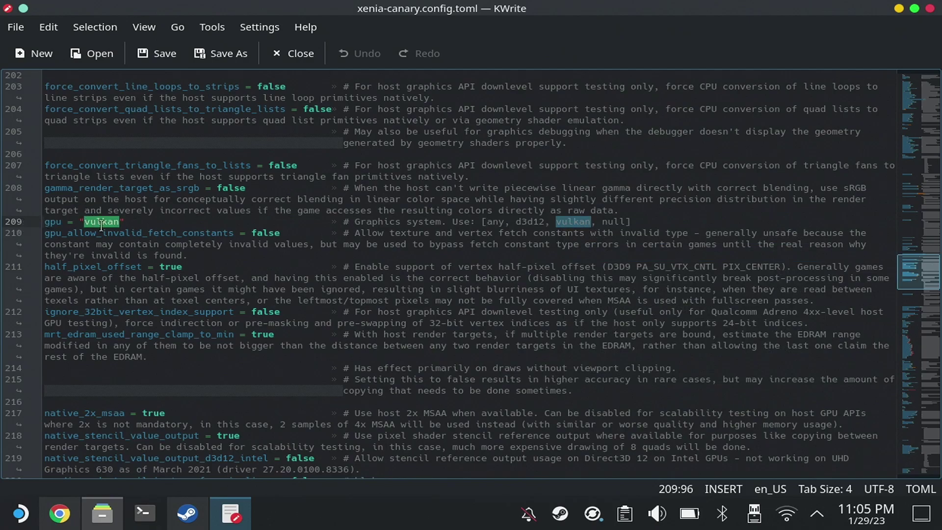
double_click(101, 221)
right_click(101, 225)
left_click(162, 273)
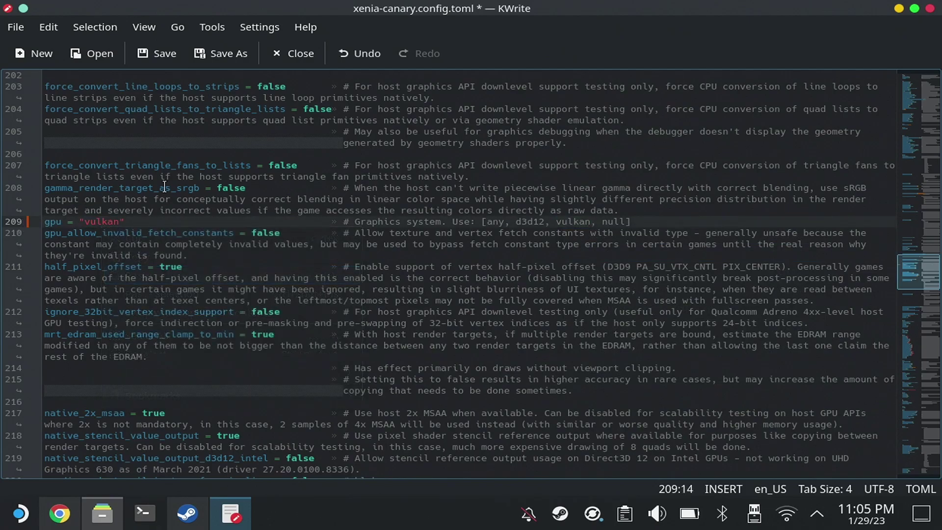
left_click(166, 54)
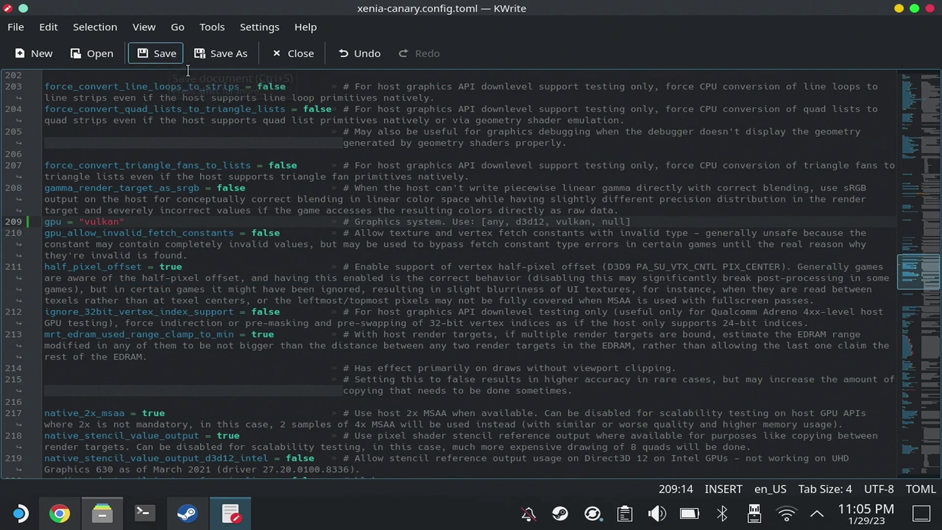
left_click(932, 6)
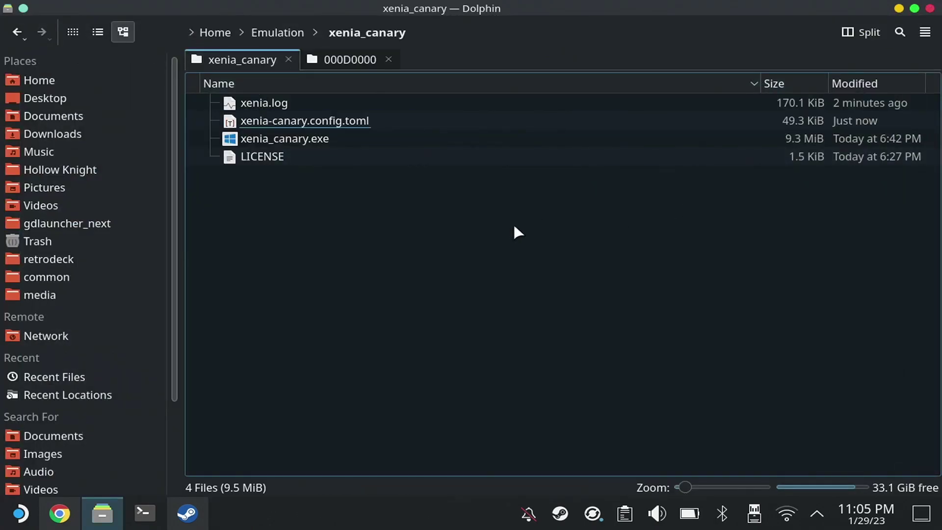
left_click(306, 102)
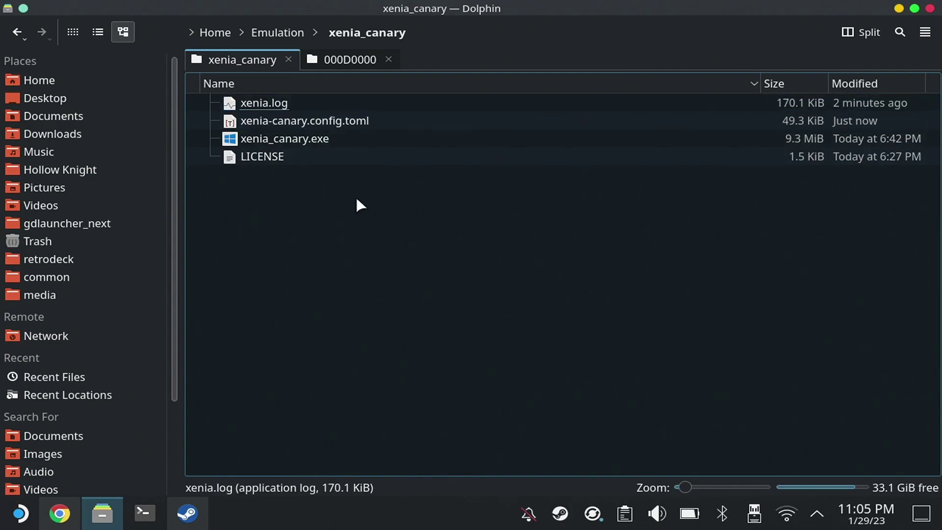
left_click(343, 60)
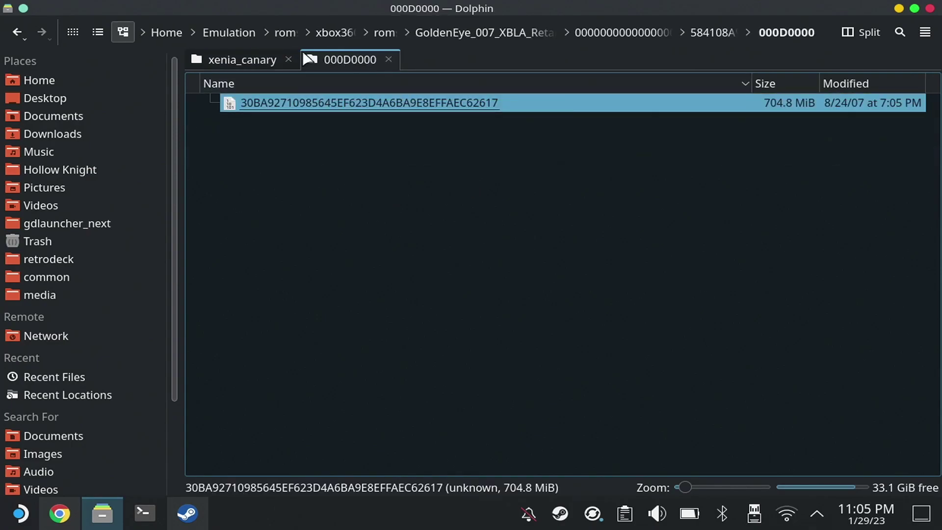
left_click(283, 35)
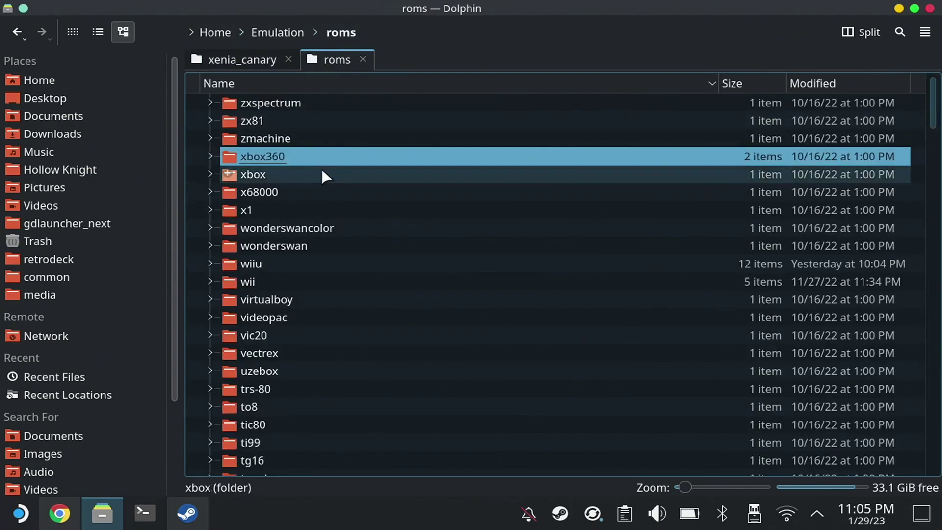
left_click(275, 156)
left_click(265, 104)
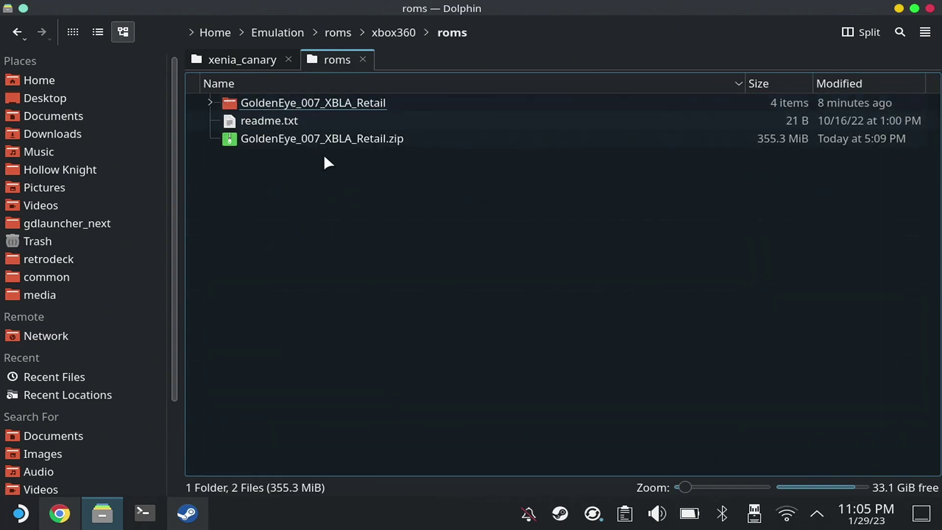
left_click(339, 107)
left_click(315, 104)
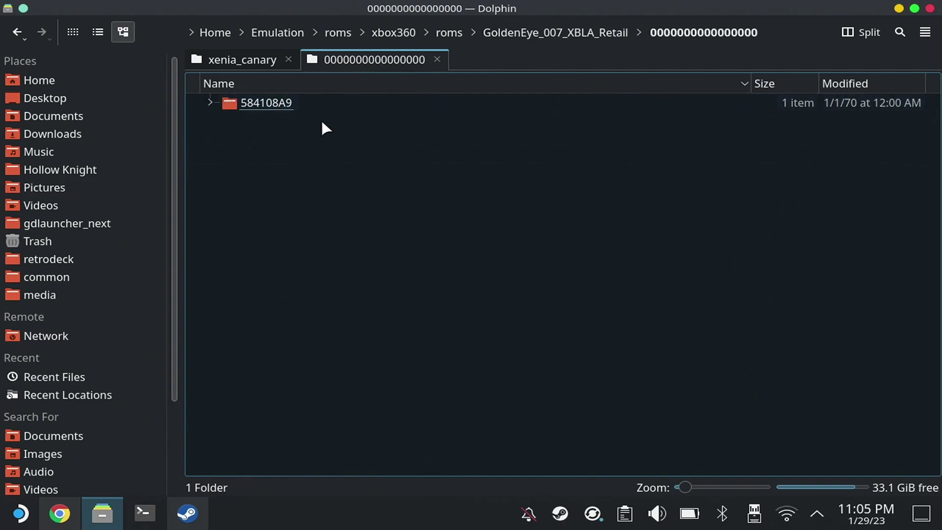
left_click(301, 106)
left_click(296, 105)
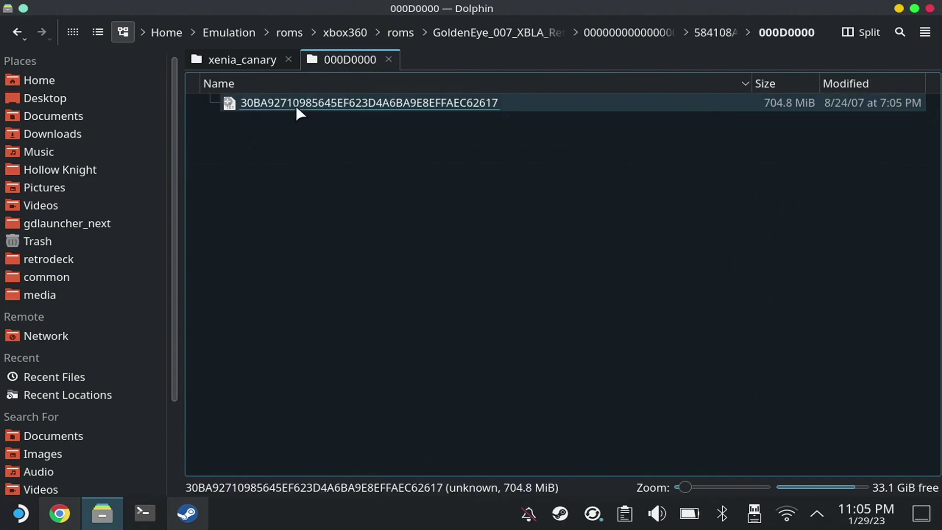
Rename the 704.8 MiB game file to GoldenEye.xex.
left_click(501, 102)
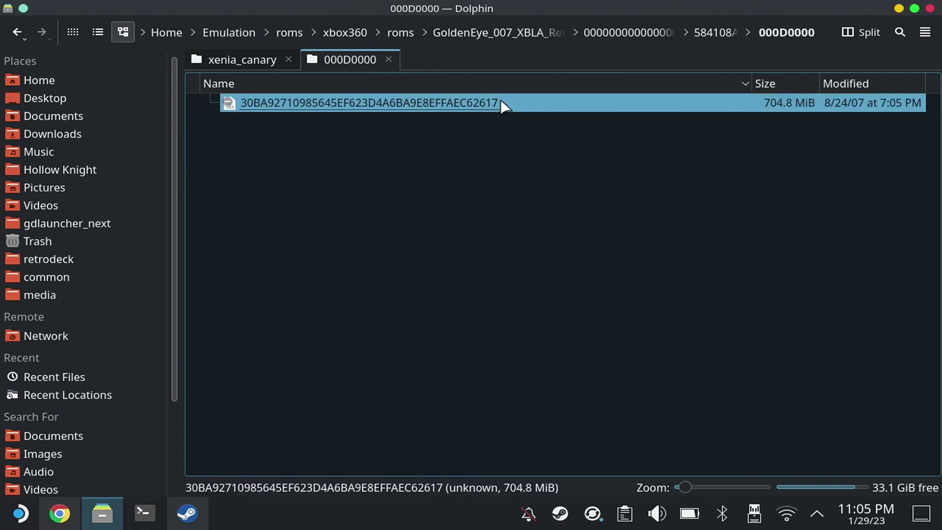
right_click(510, 108)
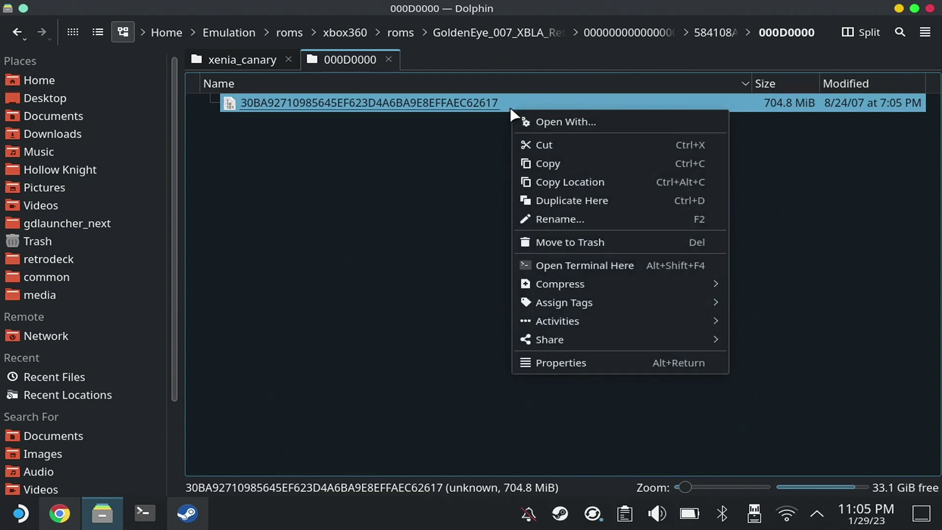
left_click(592, 220)
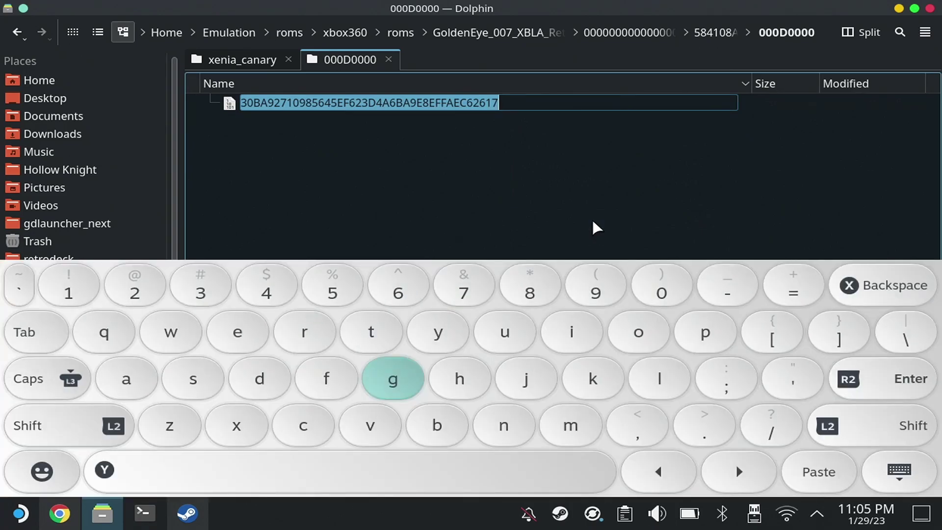
type("Gold")
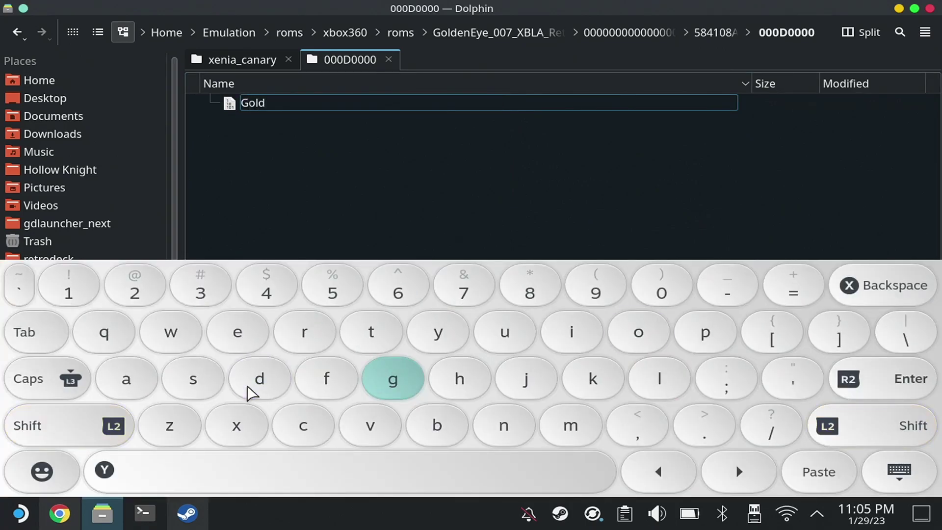
type("enEye")
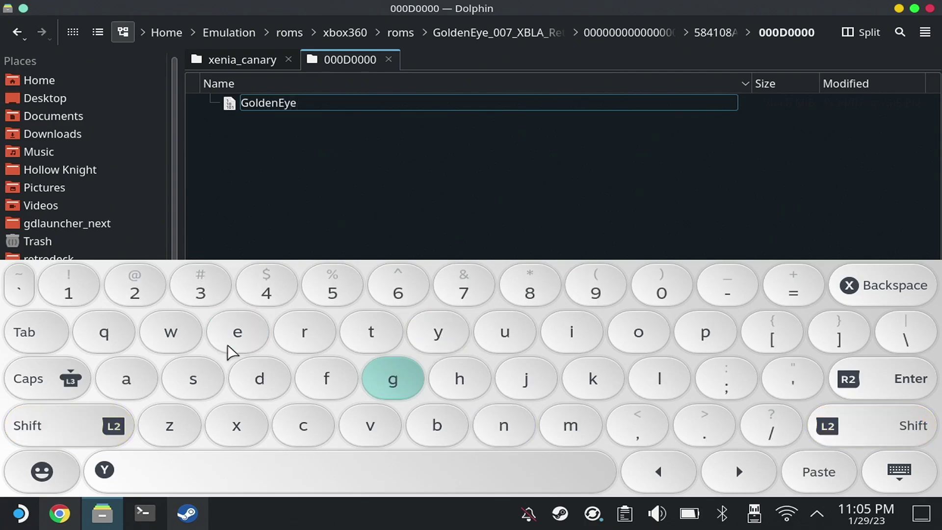
type(".xex")
left_click(902, 471)
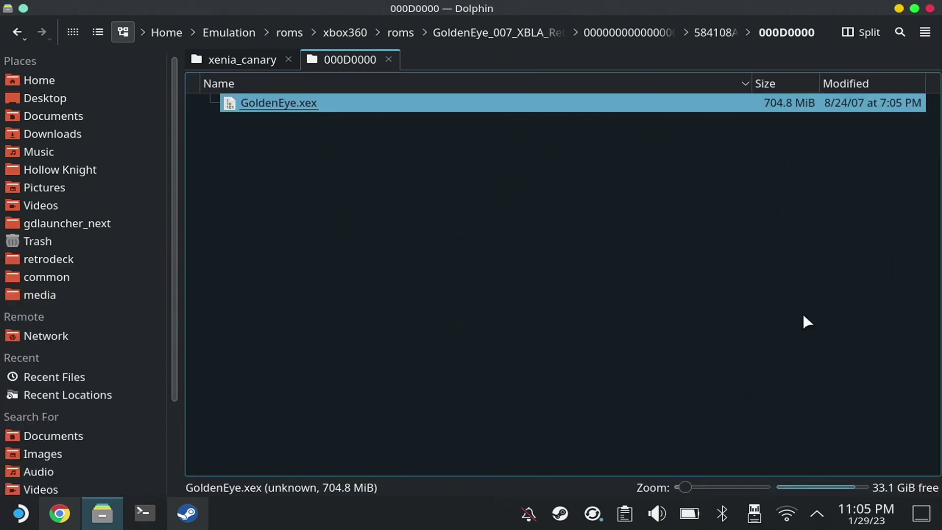
Launch Steam ROM Manager from the desktop, agree to close Steam, and maximize it.
left_click(897, 9)
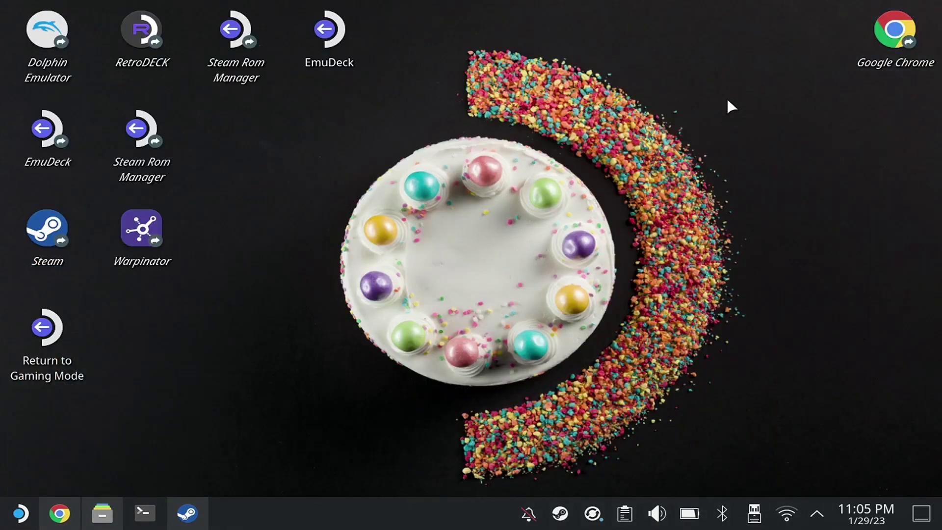
left_click(244, 30)
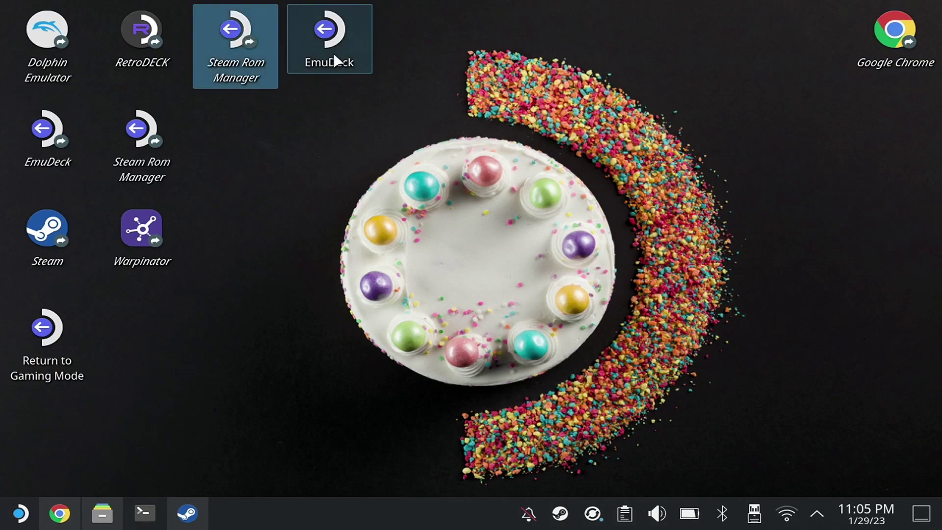
left_click(650, 286)
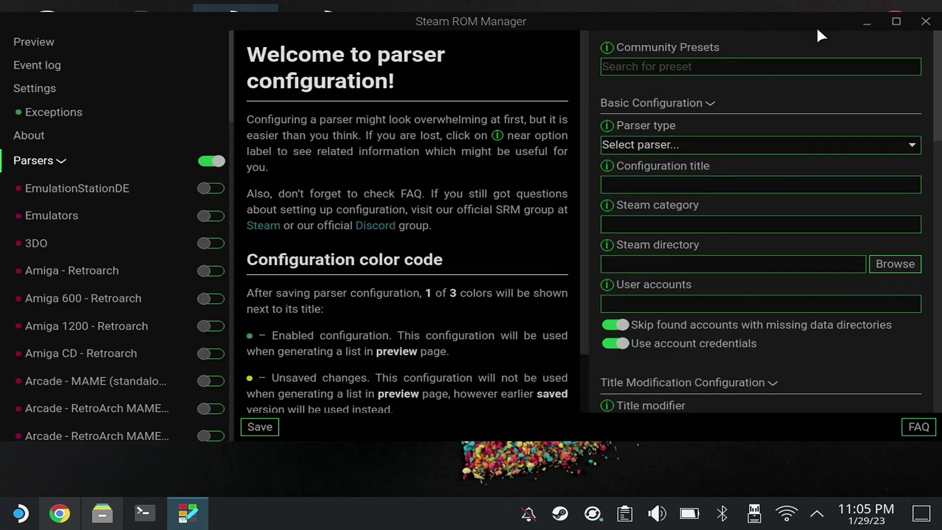
left_click(901, 25)
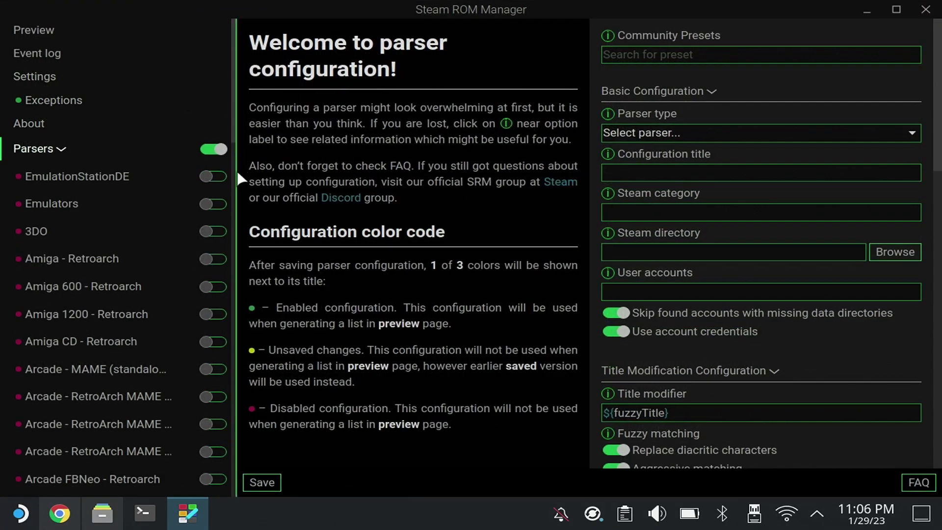
Open the Microsoft Xbox 360 - Xenia parser and select its xenia_canary.exe executable path.
scroll(234, 167, "down", 9)
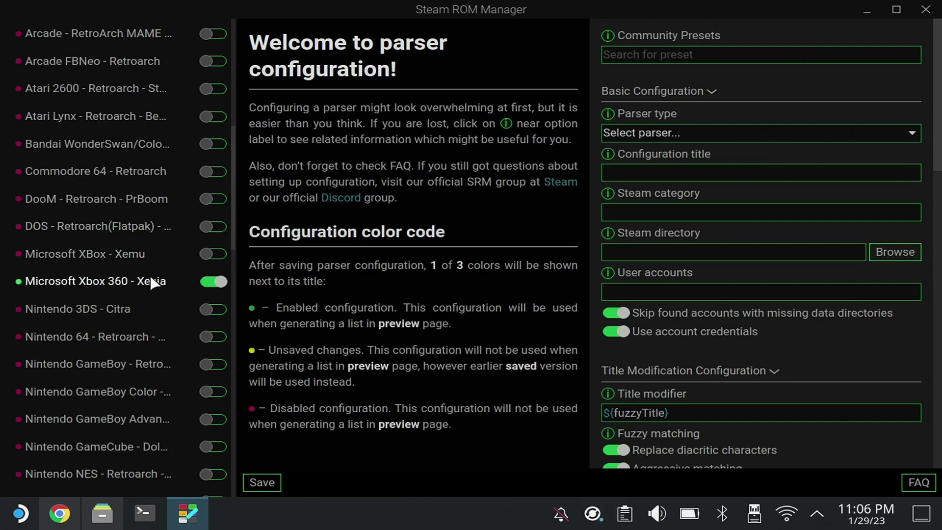
left_click(151, 278)
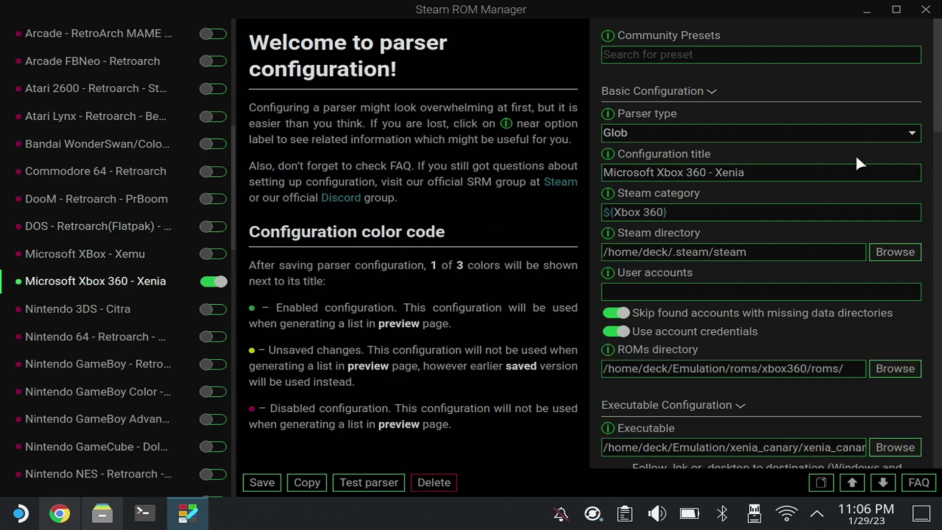
left_click_drag(938, 131, 939, 185)
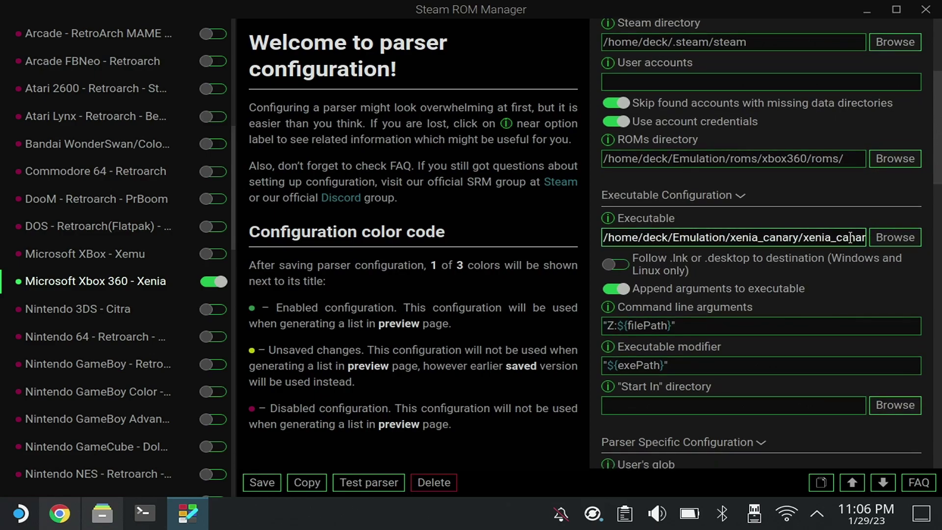
left_click_drag(835, 238, 895, 237)
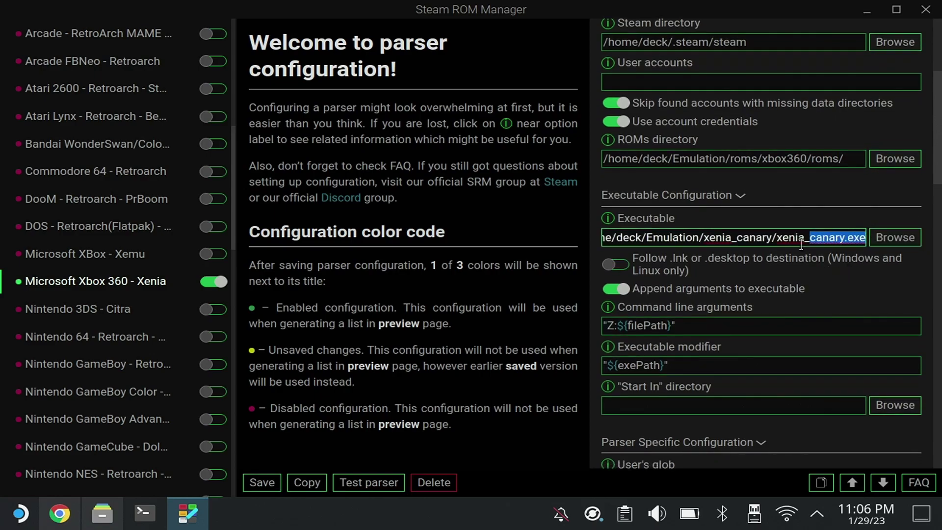
left_click_drag(800, 244, 605, 244)
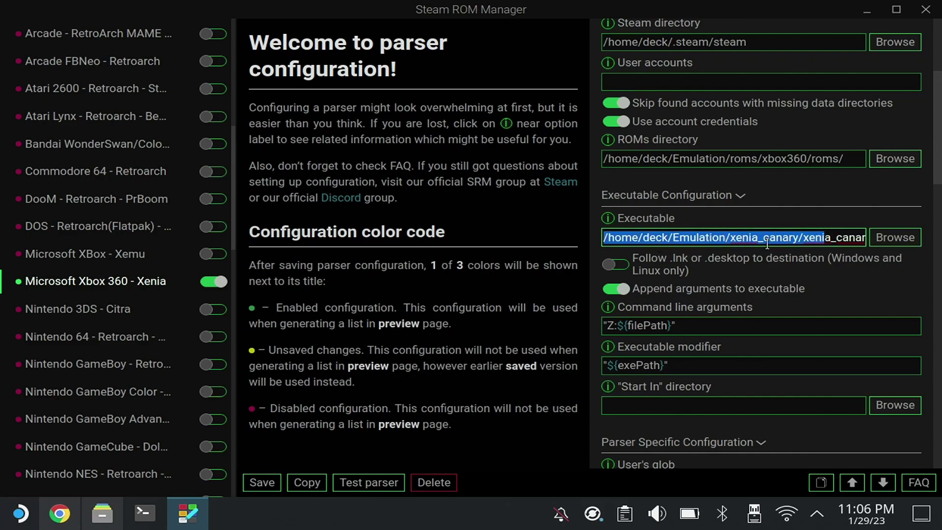
Set the Xbox 360 parser's executable to Emulation/xenia_canary/xenia_canary.exe.
left_click_drag(766, 244, 873, 239)
left_click(893, 238)
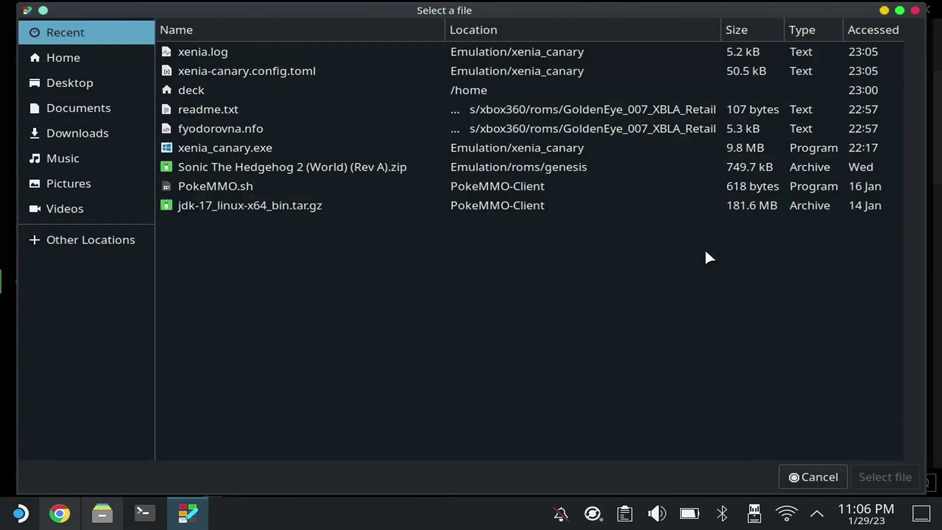
left_click(69, 65)
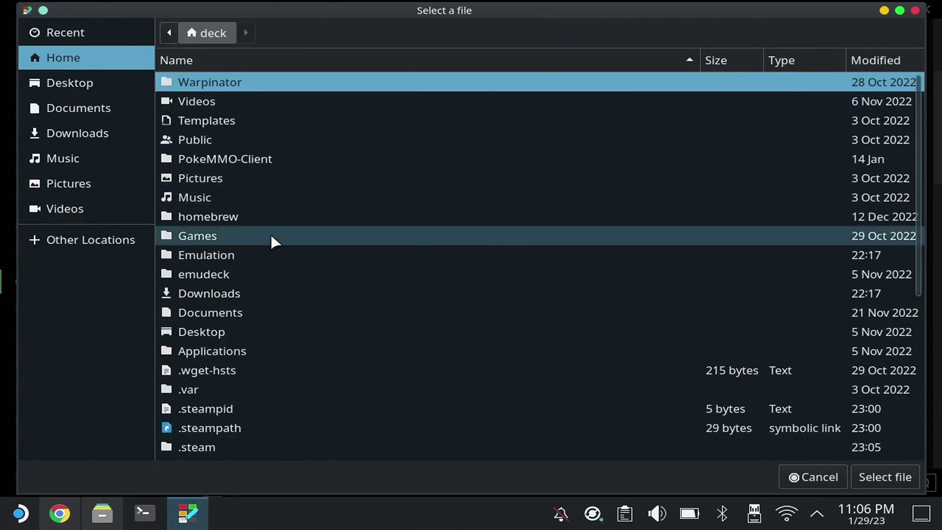
left_click(235, 60)
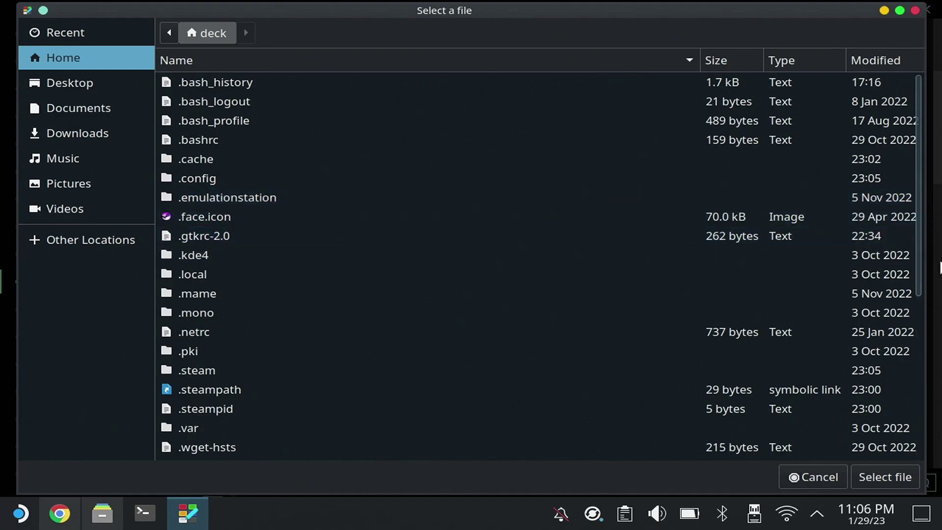
left_click_drag(919, 274, 926, 400)
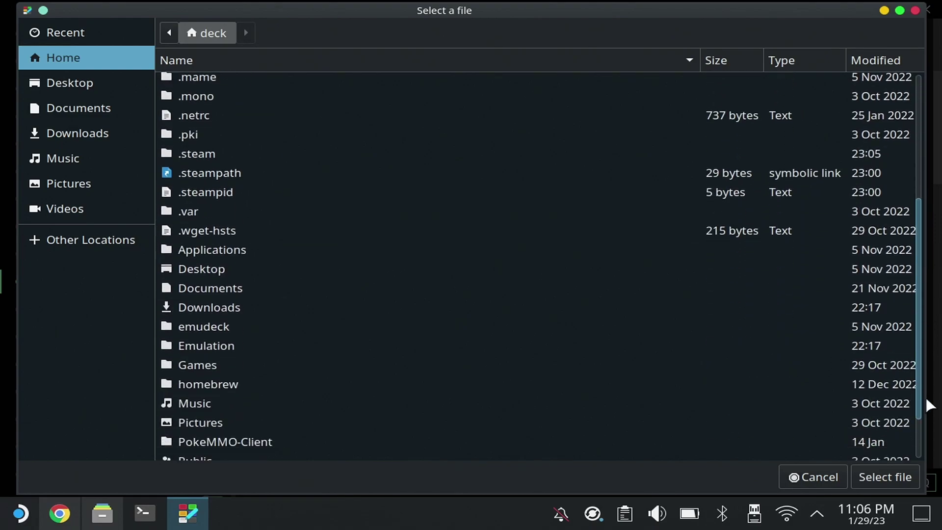
double_click(310, 340)
double_click(207, 200)
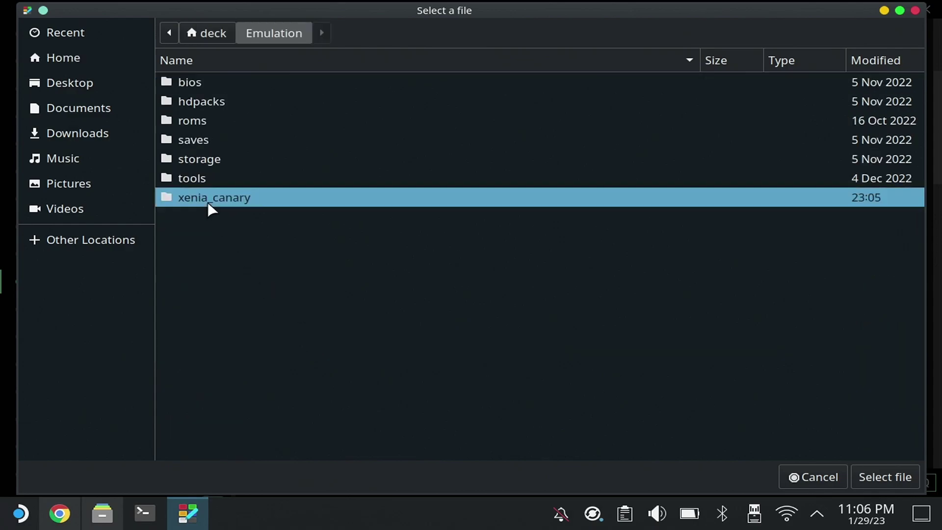
left_click(232, 179)
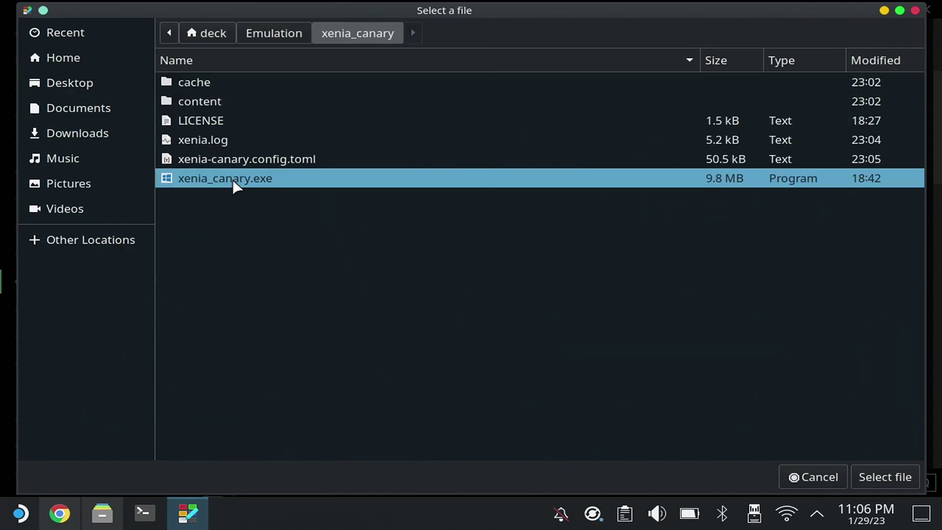
double_click(233, 179)
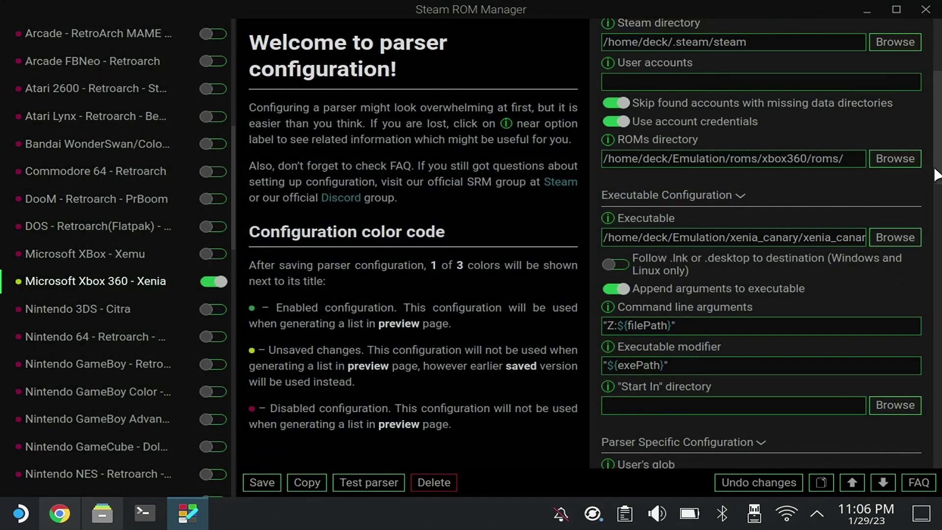
Select 'xex' in the User's glob pattern and return to the Dolphin folder holding GoldenEye.xex.
left_click_drag(936, 174, 938, 243)
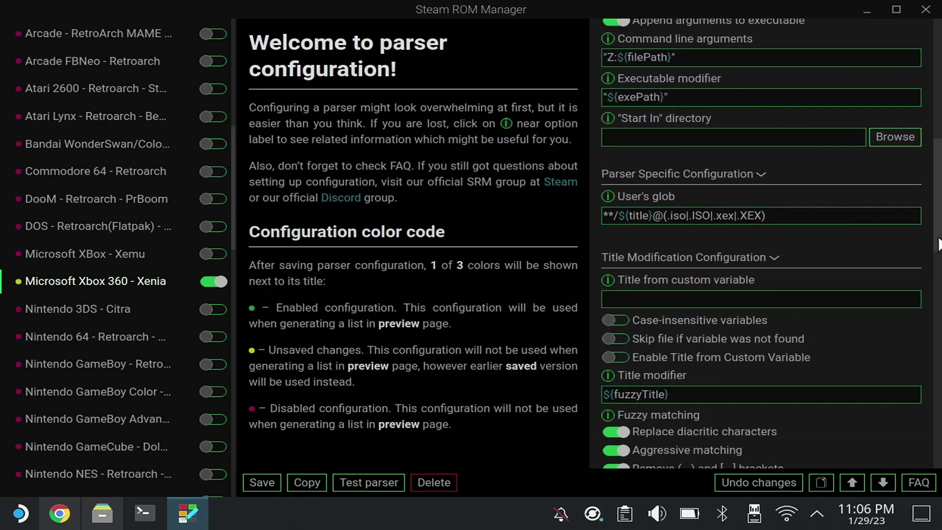
double_click(724, 216)
left_click(102, 513)
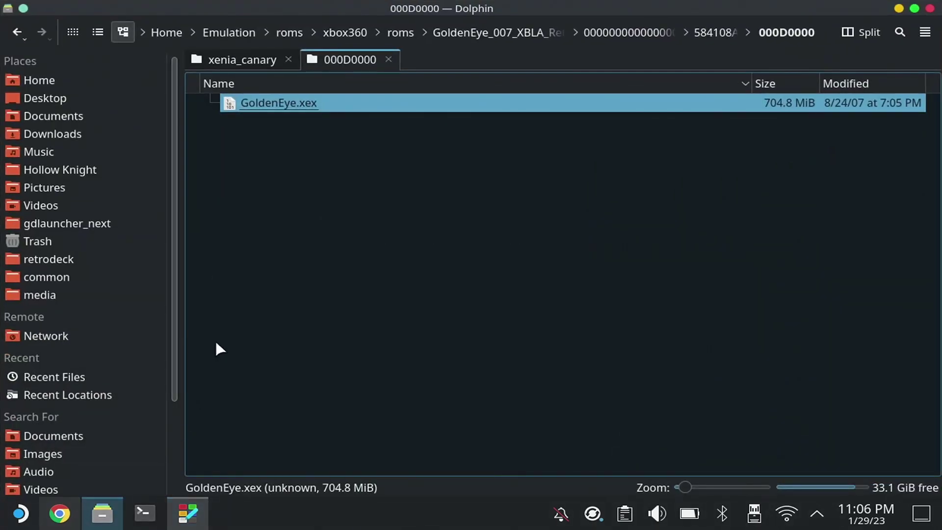
Save the Xbox 360 parser configuration in Steam ROM Manager.
left_click(897, 8)
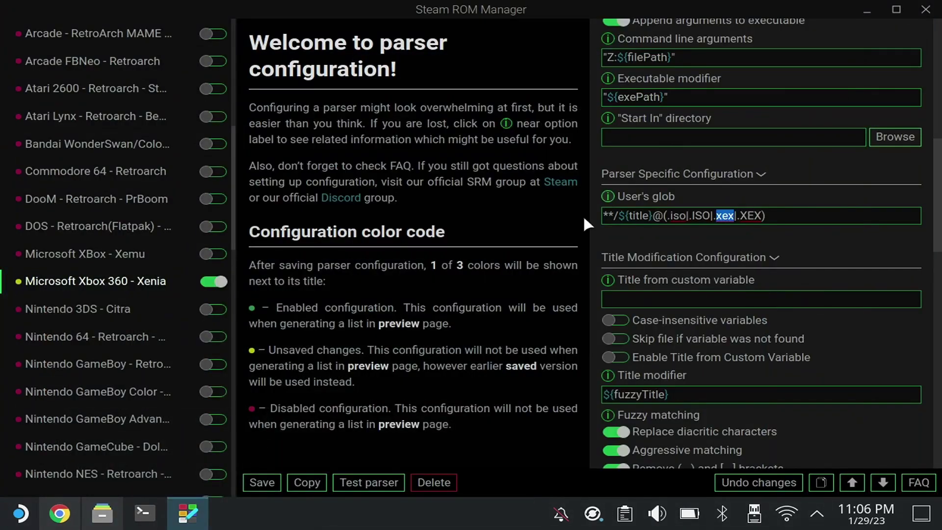
left_click(262, 482)
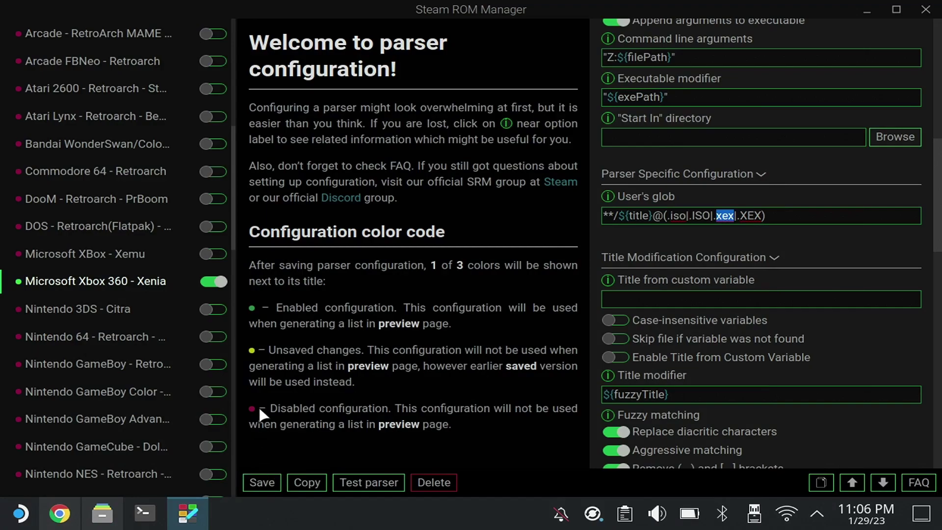
left_click_drag(230, 225, 232, 109)
Generate the app list, save GoldenEye 007 with its artwork to Steam, and close the manager.
left_click(121, 29)
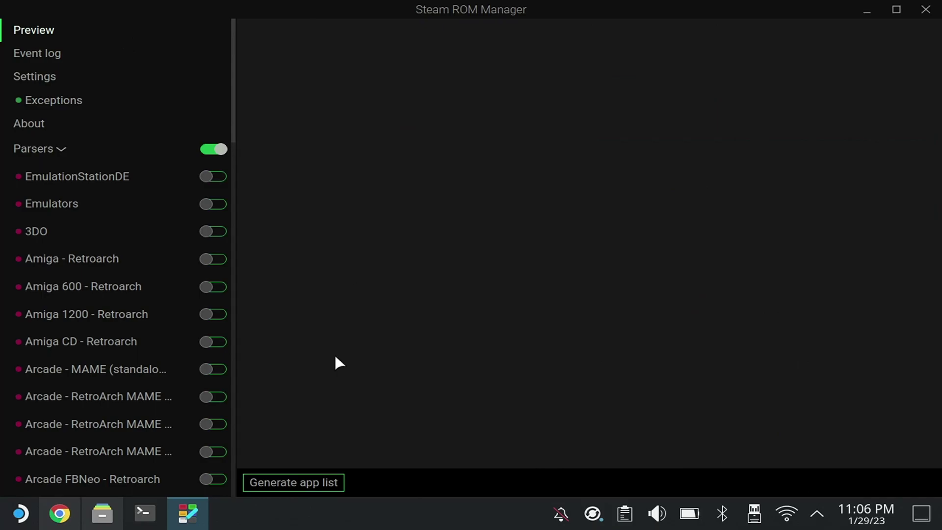
left_click(317, 479)
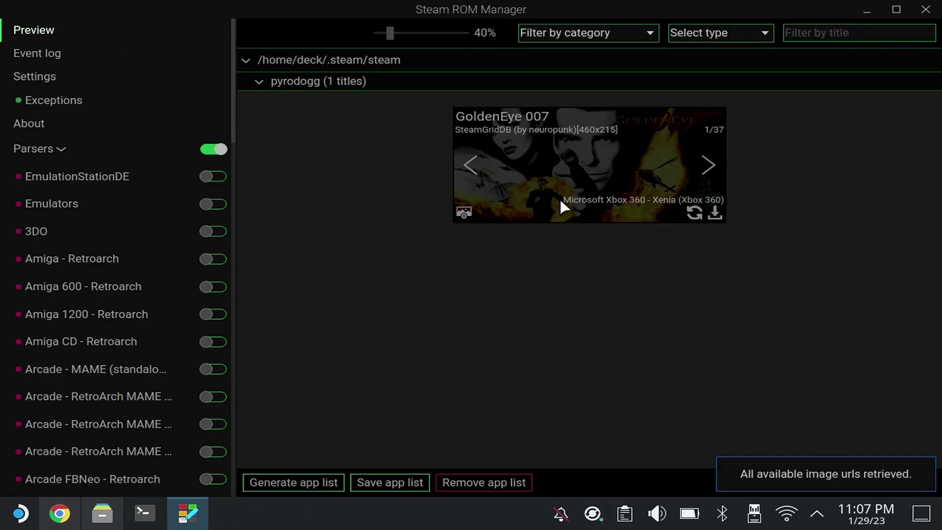
left_click(411, 481)
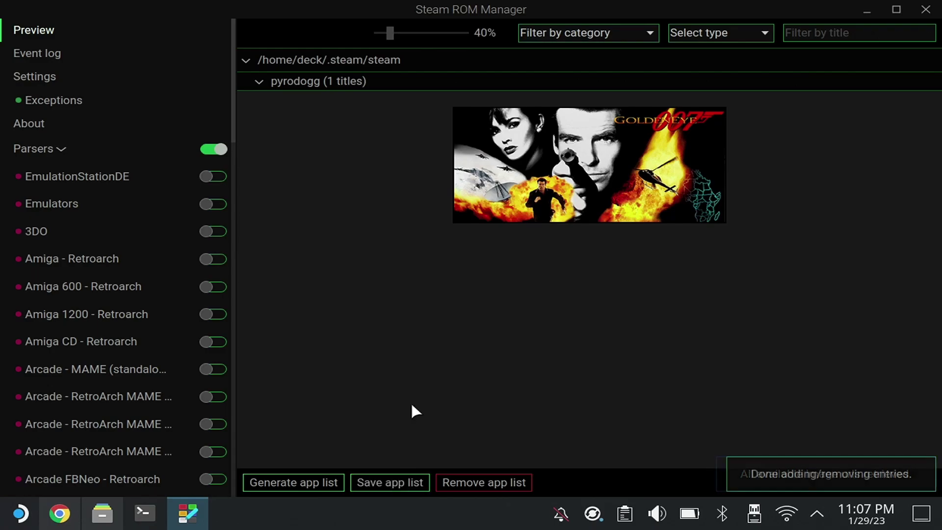
left_click(920, 11)
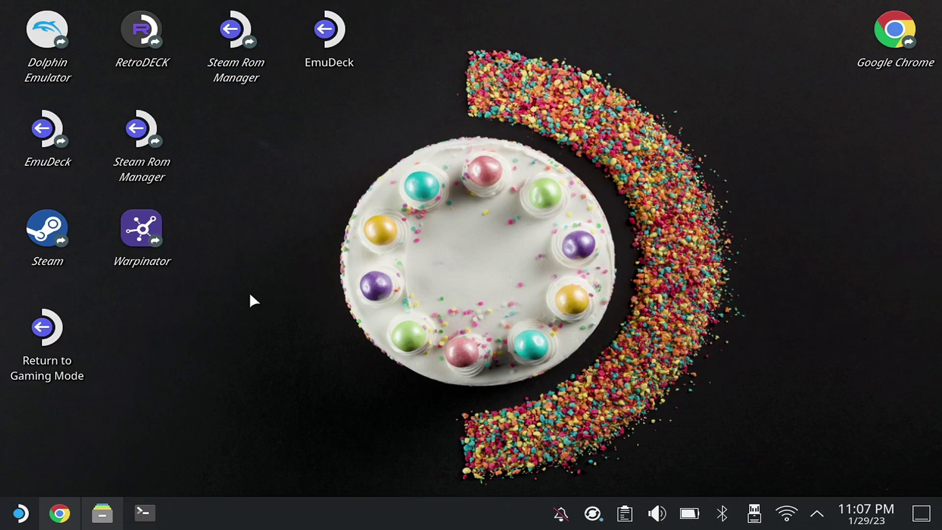
Rename GoldenEye.xex in the 000D0000 folder to plain GoldenEye, then minimize Dolphin.
left_click(112, 505)
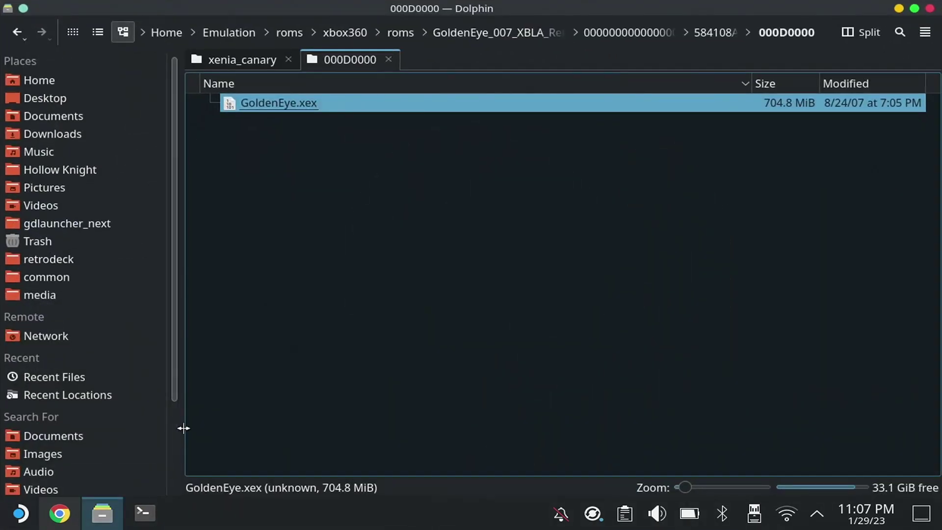
right_click(322, 102)
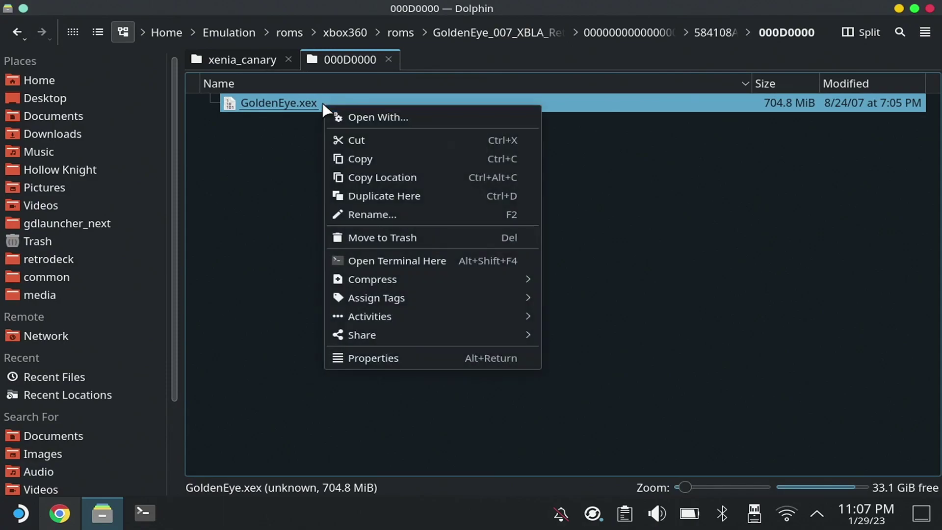
left_click(367, 216)
double_click(365, 107)
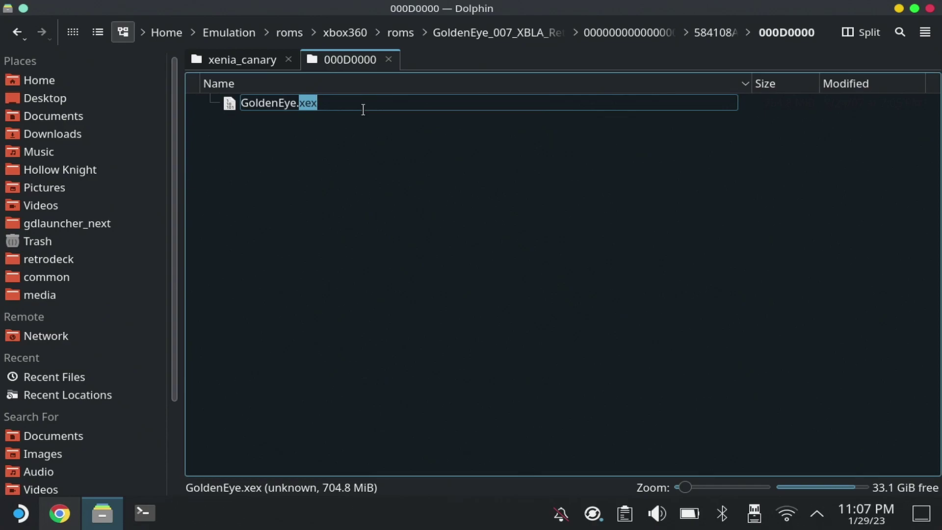
left_click_drag(322, 106, 298, 102)
right_click(300, 102)
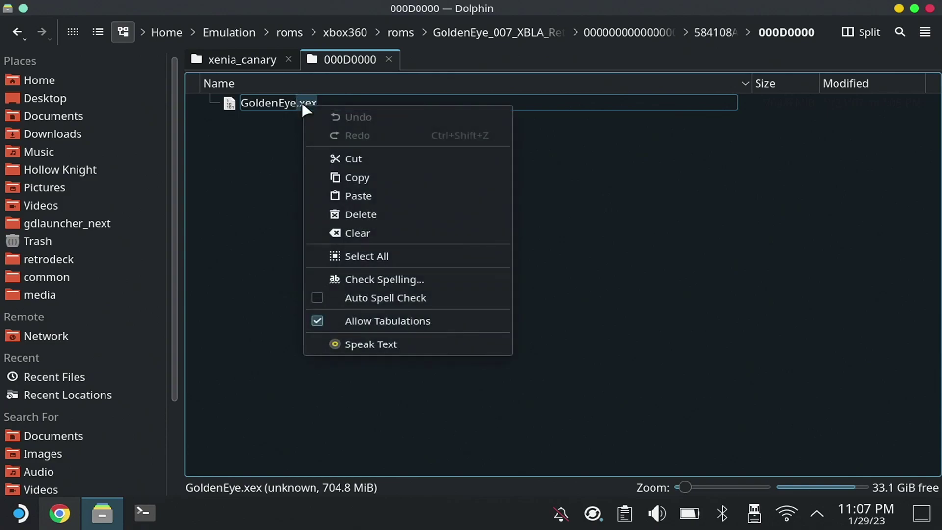
left_click(347, 159)
key("Return")
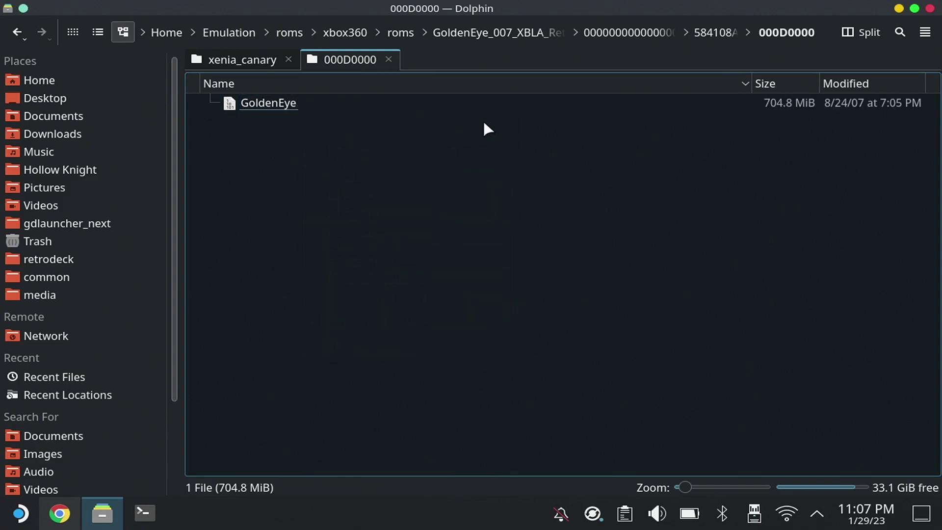
left_click(896, 8)
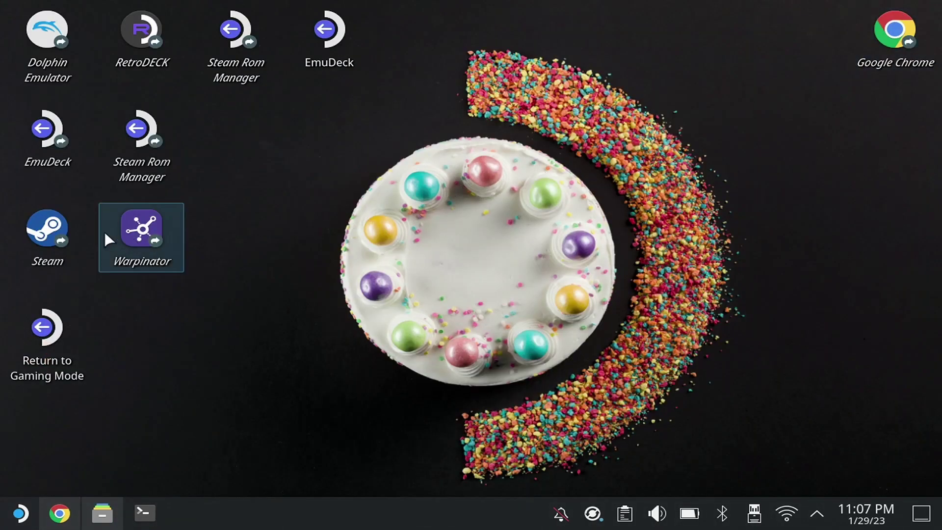
Start Steam, review Xenia's shortcut and compatibility properties, then open GoldenEye 007's library page.
double_click(55, 237)
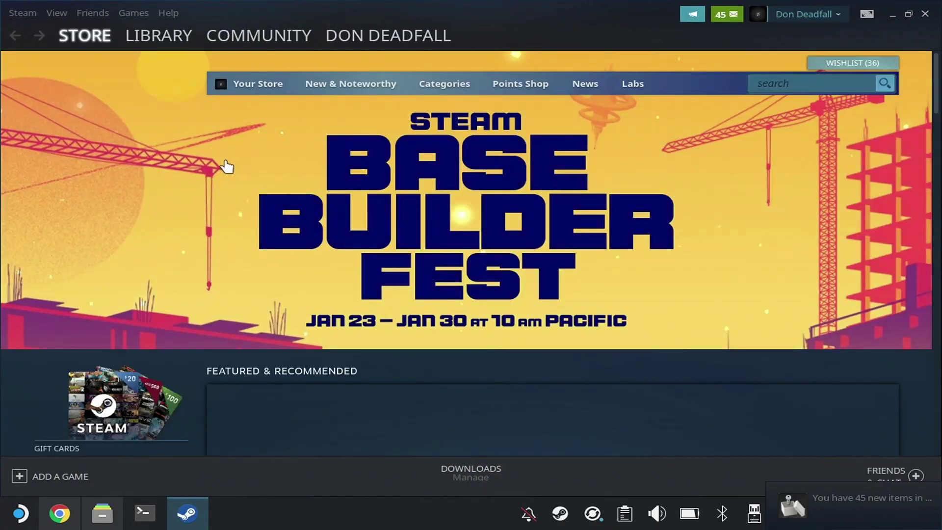
left_click(145, 32)
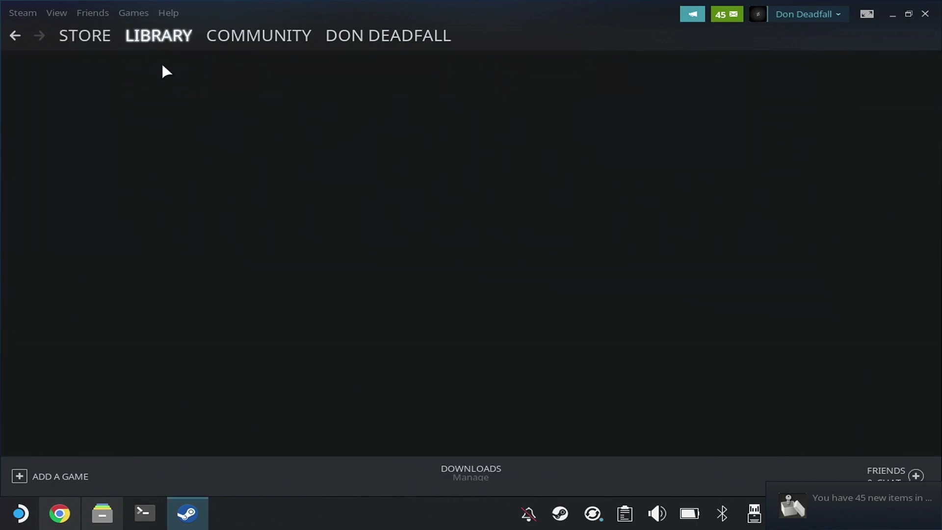
right_click(54, 272)
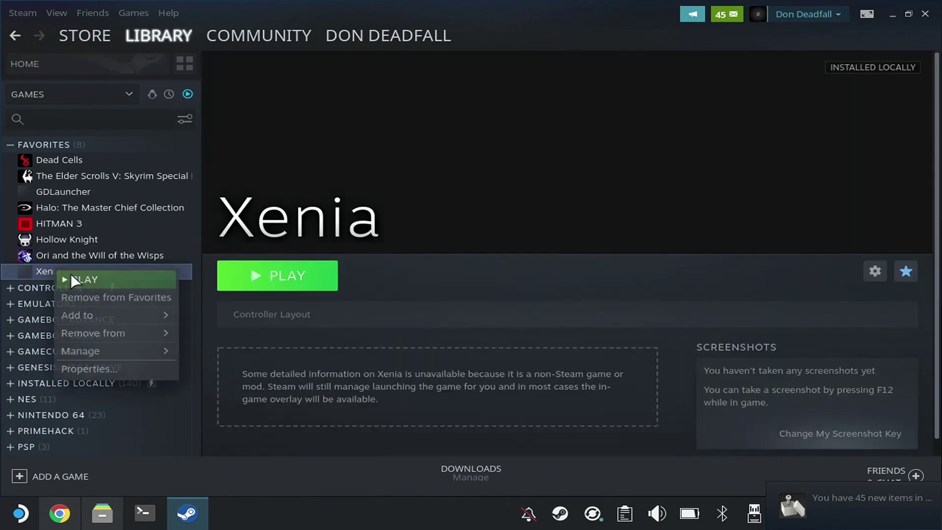
left_click(117, 364)
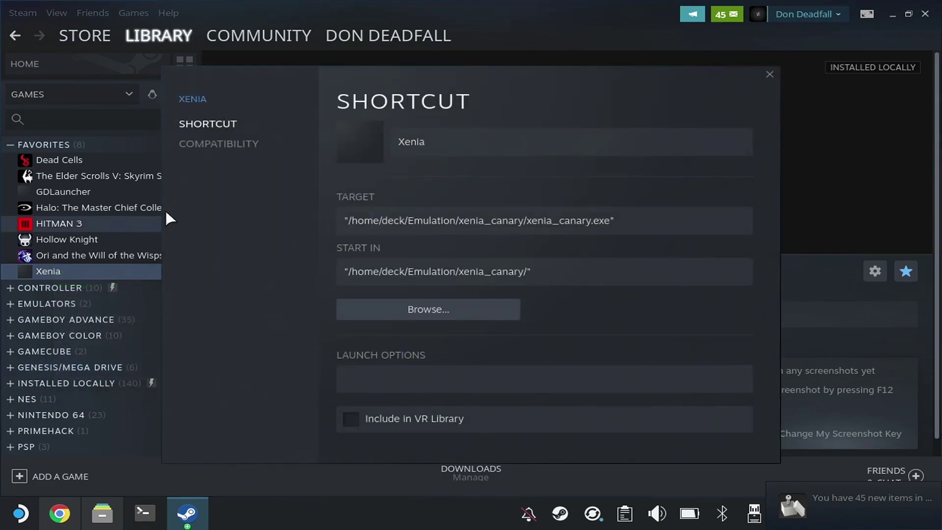
left_click(194, 144)
left_click(216, 124)
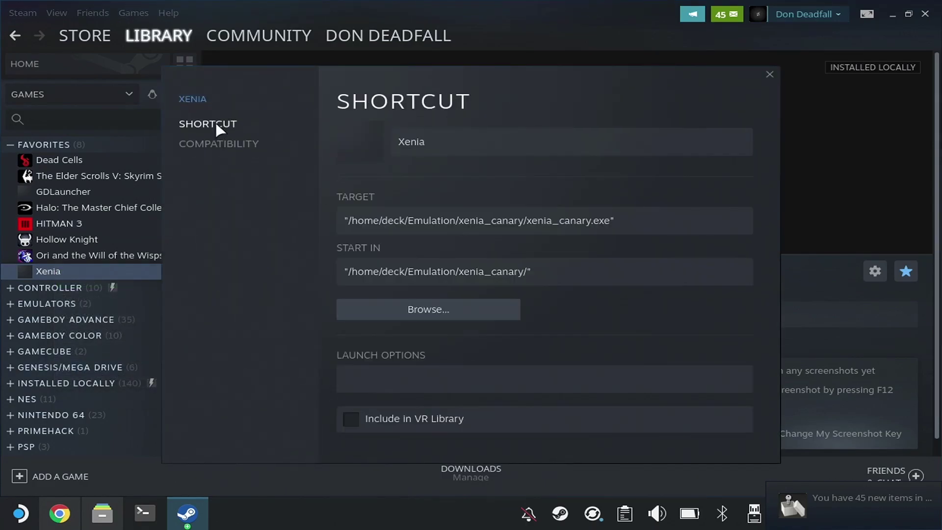
left_click(769, 75)
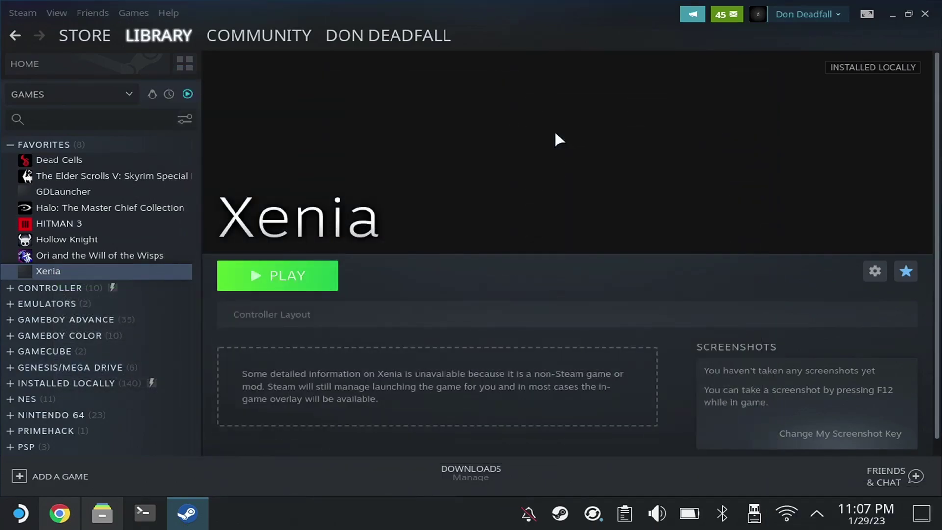
scroll(178, 342, "down", 2)
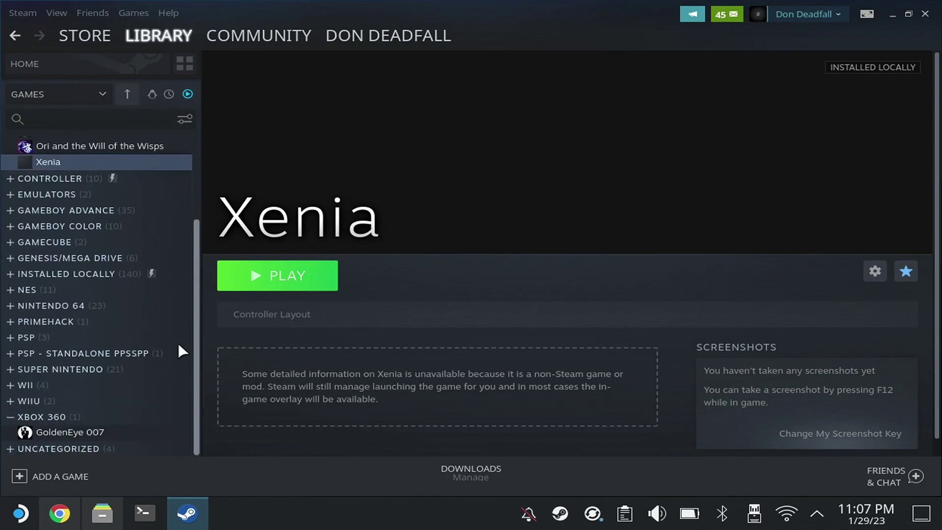
left_click(66, 434)
Force GoldenEye 007 to use the Proton 7.0-5 compatibility tool.
right_click(66, 434)
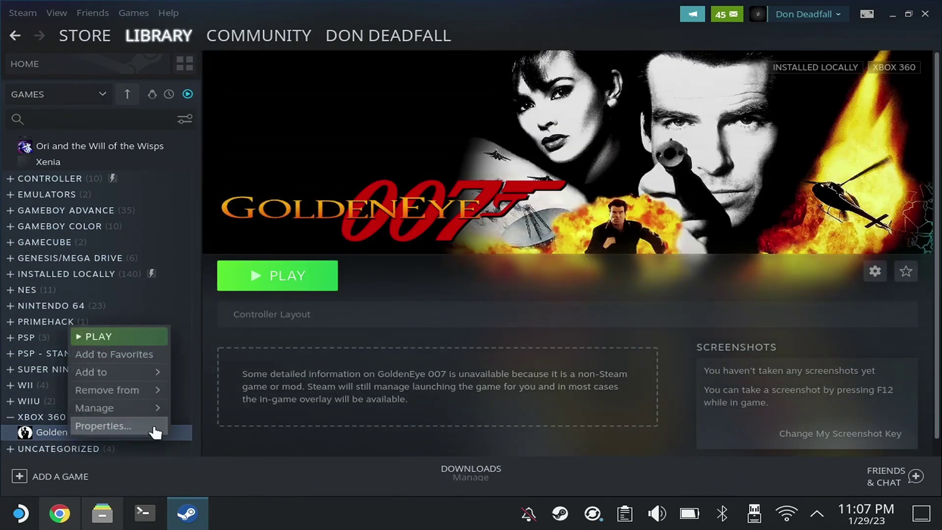
left_click(155, 431)
left_click(219, 143)
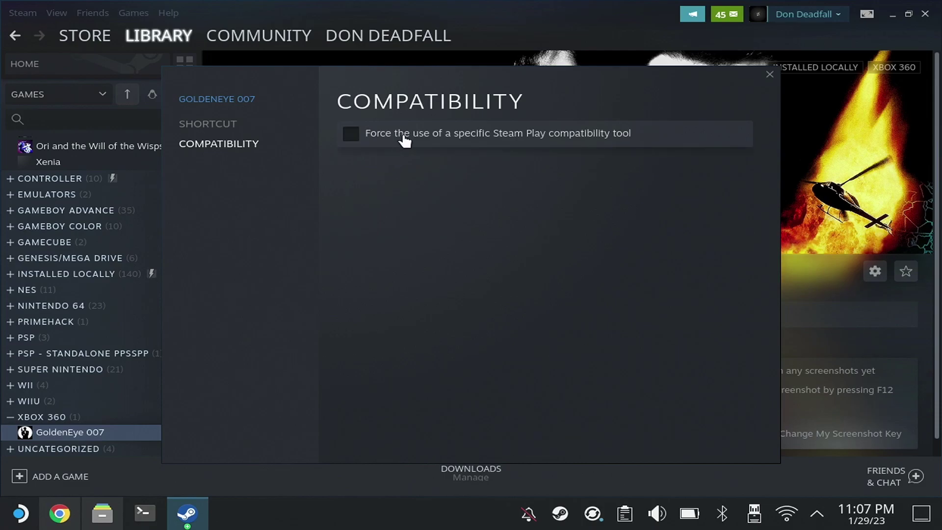
left_click(404, 142)
left_click(427, 175)
left_click(452, 252)
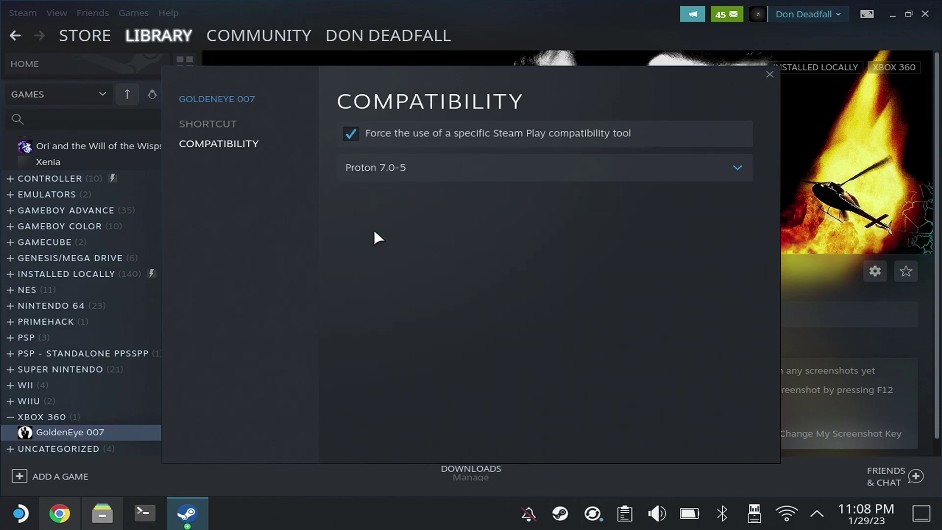
Cut the .xex ending from GoldenEye 007's shortcut target path.
left_click(216, 123)
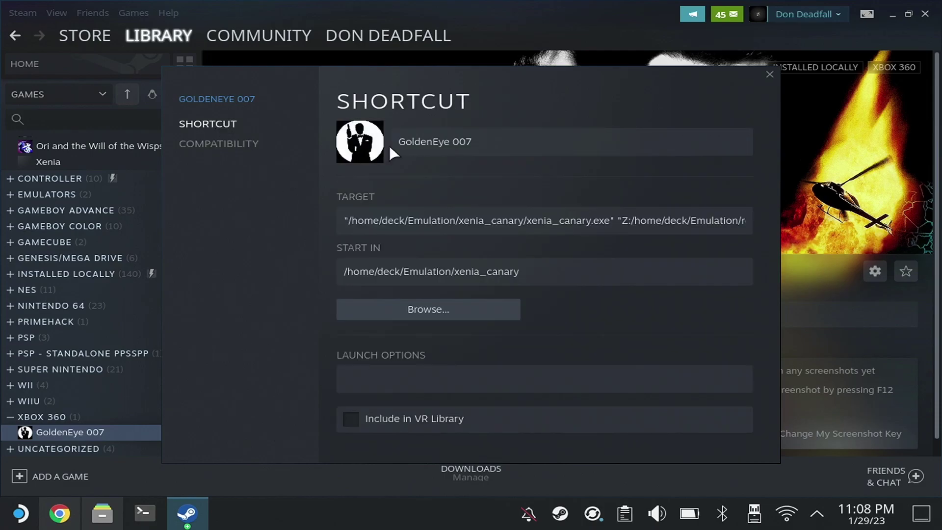
left_click(391, 218)
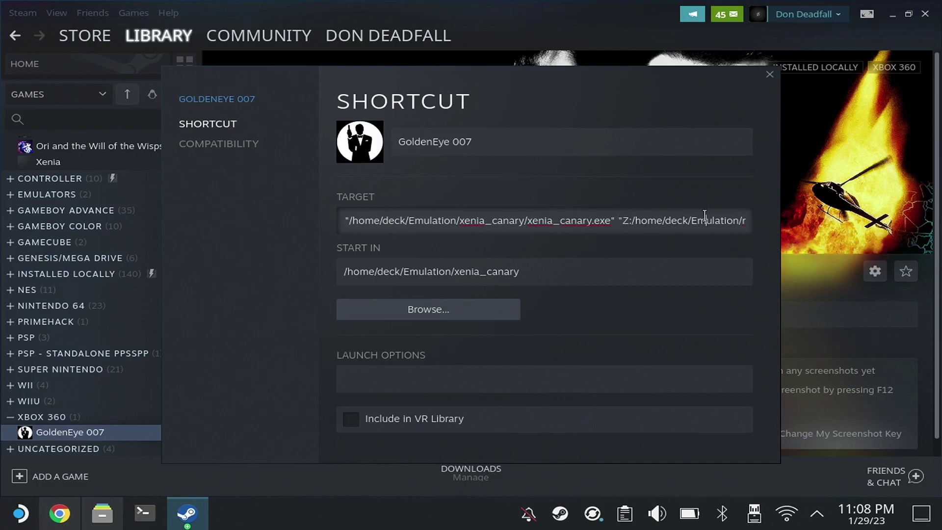
left_click_drag(705, 216, 839, 231)
left_click(724, 217)
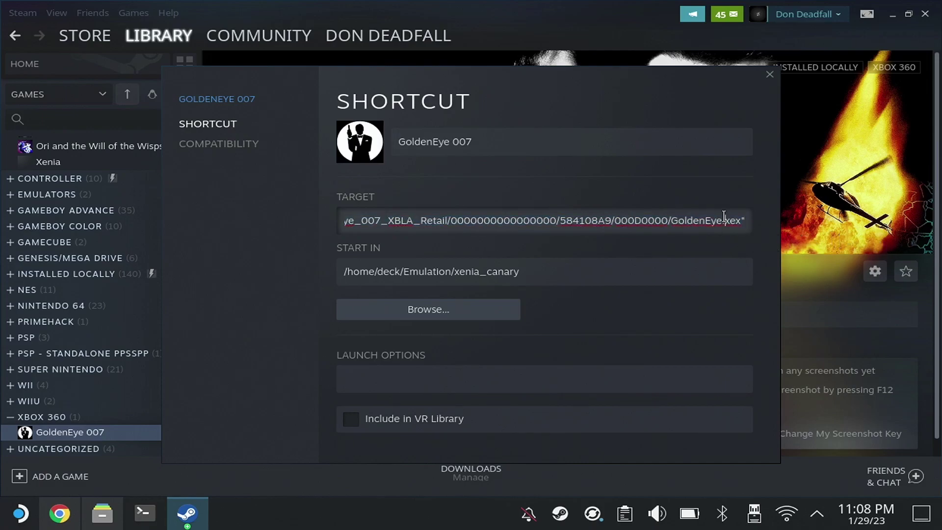
left_click_drag(721, 218, 741, 220)
right_click(728, 219)
left_click(705, 229)
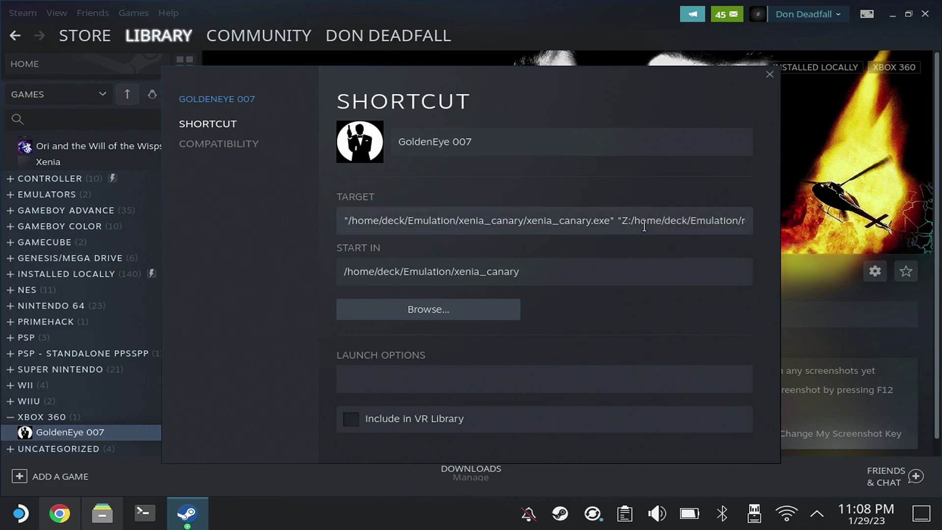
left_click_drag(586, 222, 807, 234)
Reopen GoldenEye 007's shortcut target and append .xex to its end.
left_click(808, 234)
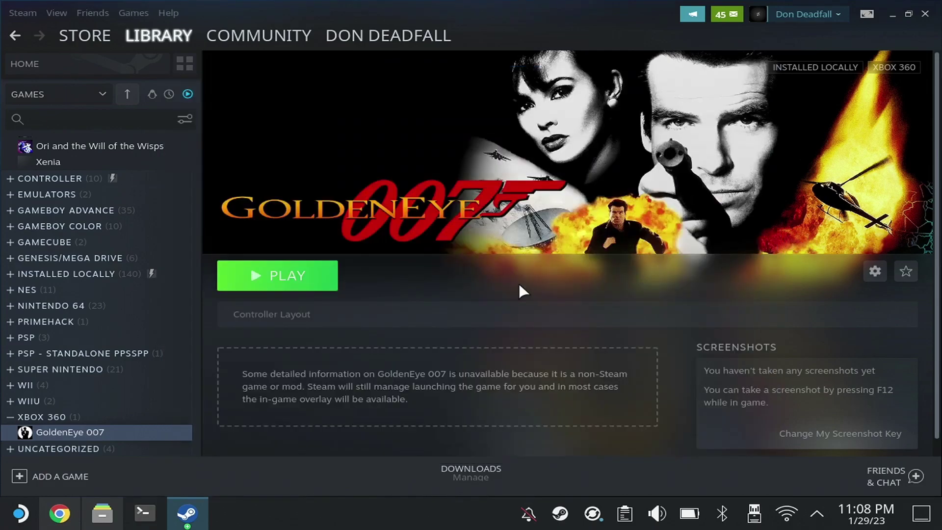
left_click(202, 502)
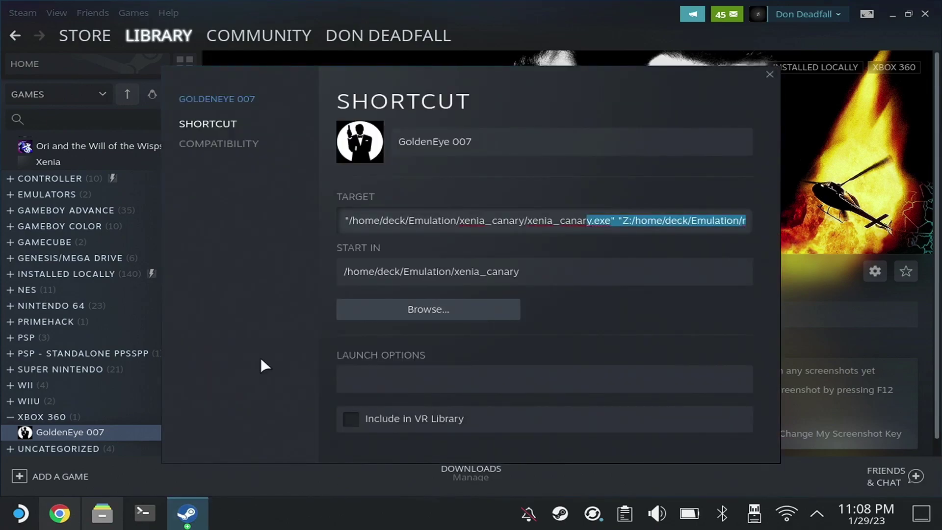
left_click(441, 221)
left_click_drag(441, 220, 705, 223)
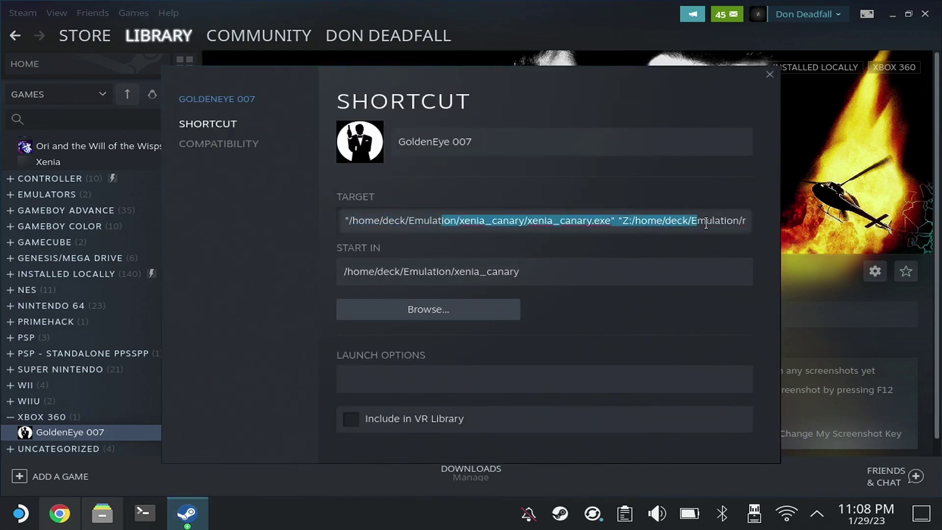
left_click(705, 223)
key("End")
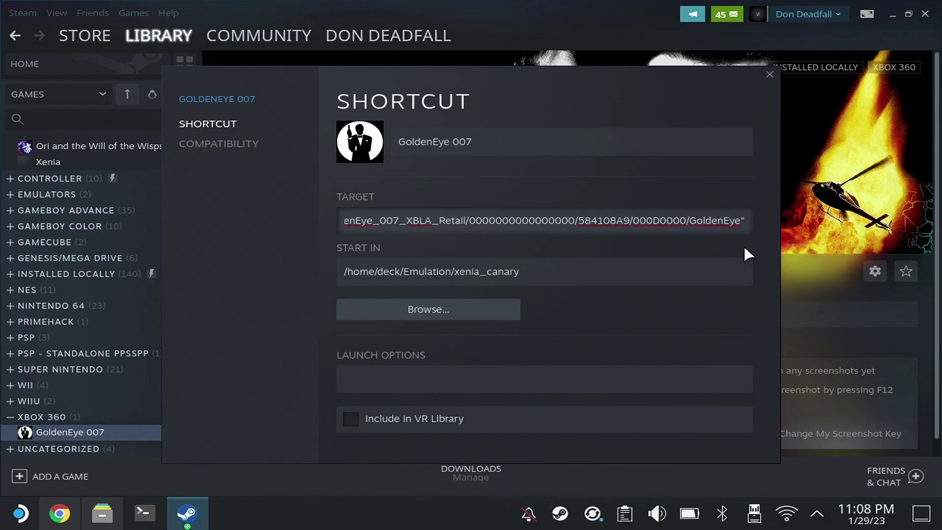
left_click(768, 70)
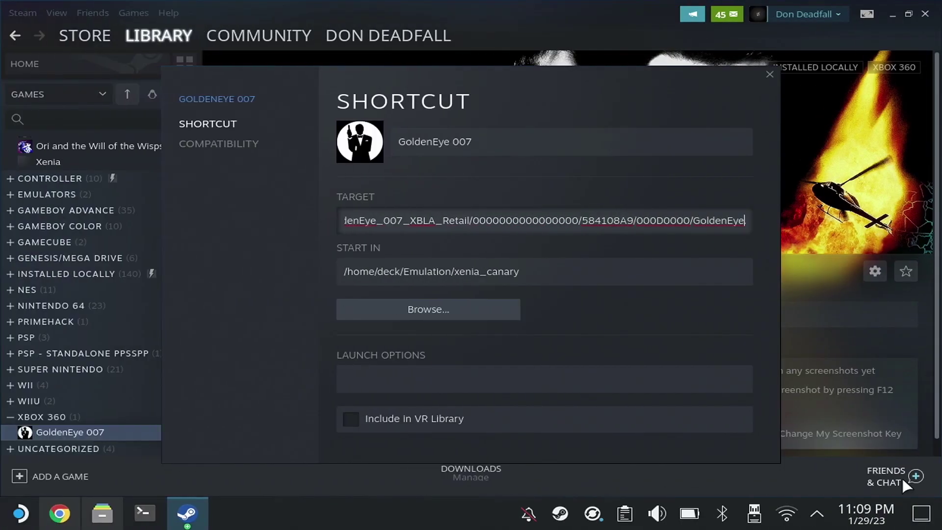
type(".xex'")
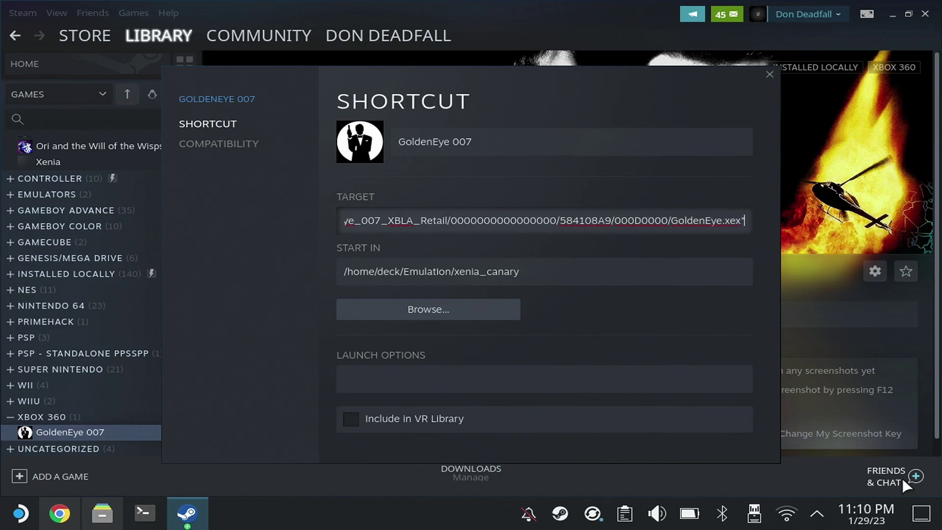
left_click(109, 524)
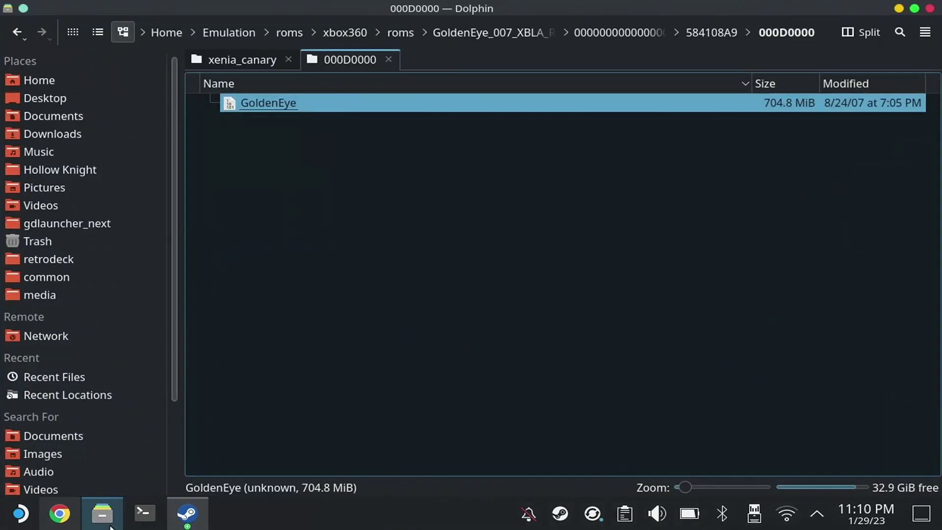
left_click(897, 8)
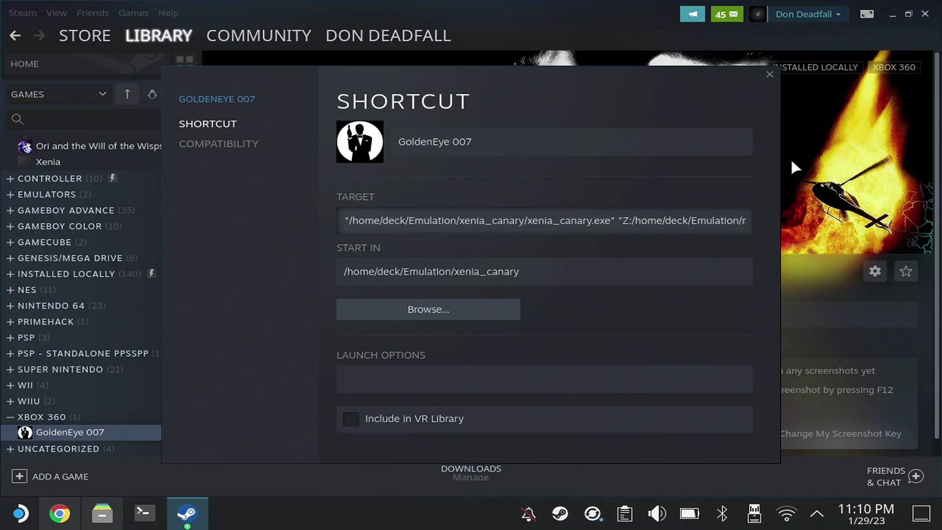
left_click(723, 231)
key("Right")
key("Right")
key("Right")
key("Right")
key("Right")
key("Right")
key("Right")
key("Right")
key("Right")
key("Right")
key("Right")
key("Right")
key("Right")
key("Right")
key("Right")
key("Right")
key("Right")
key("Right")
key("Right")
key("Right")
type("GoldenEye_007_XBLA_Retail")
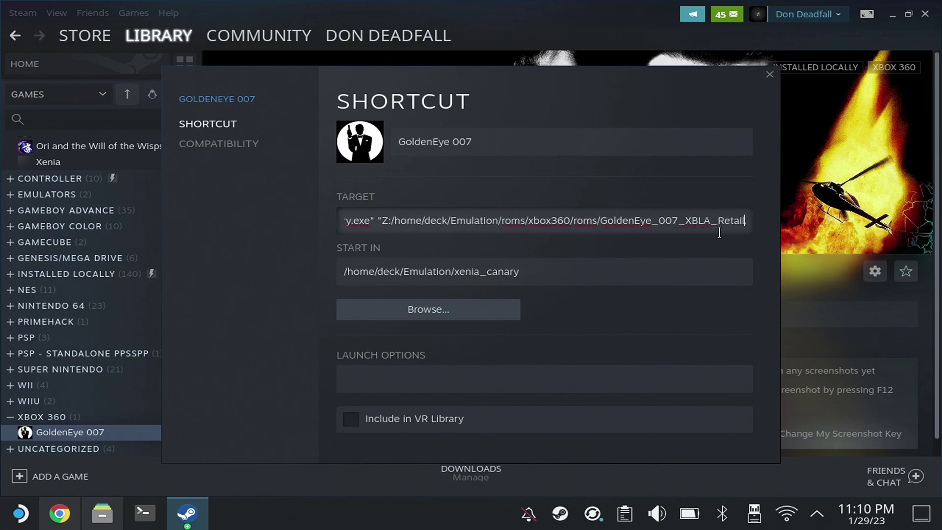
type("/0000000000000000/584108A9/000D0000/GoldenEye.xex")
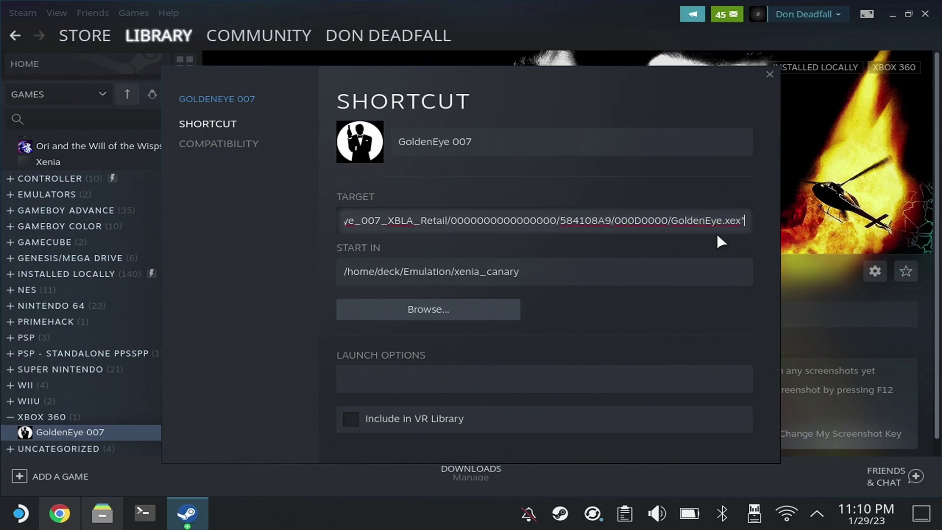
left_click(769, 75)
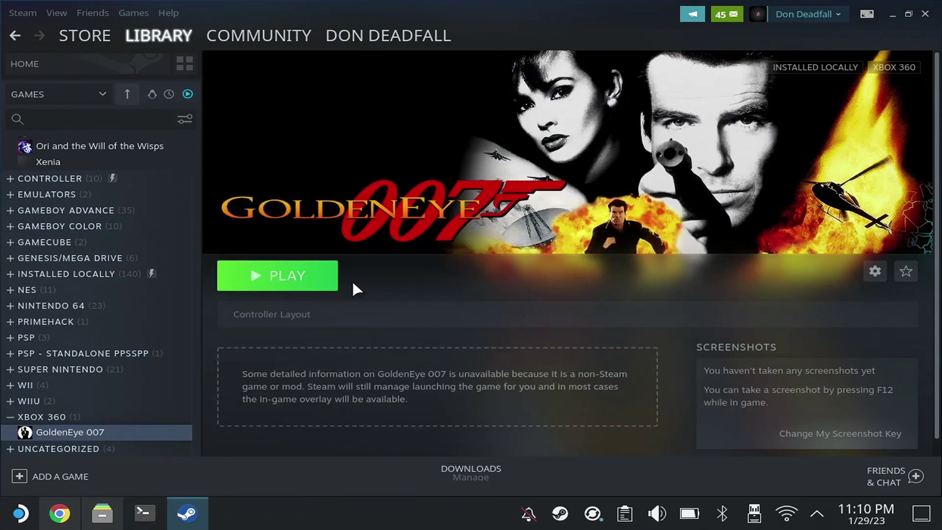
Launch GoldenEye 007 and close its shortcut properties.
left_click(325, 284)
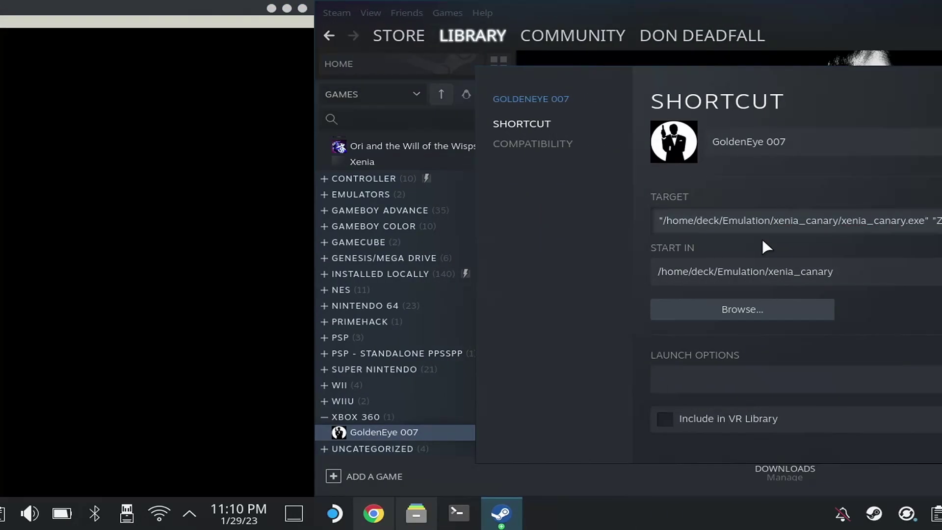
key("End")
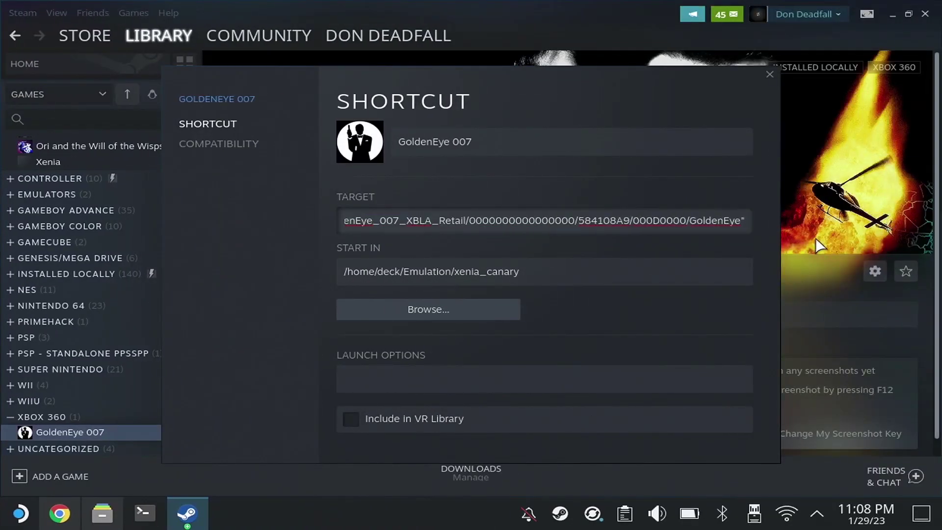
left_click(766, 74)
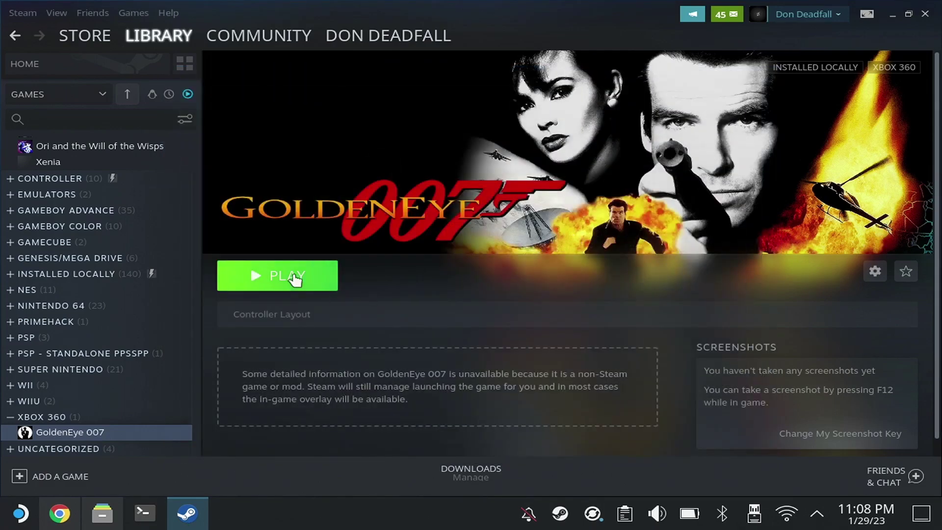
Launch GoldenEye 007 again from its Steam library page.
left_click(294, 277)
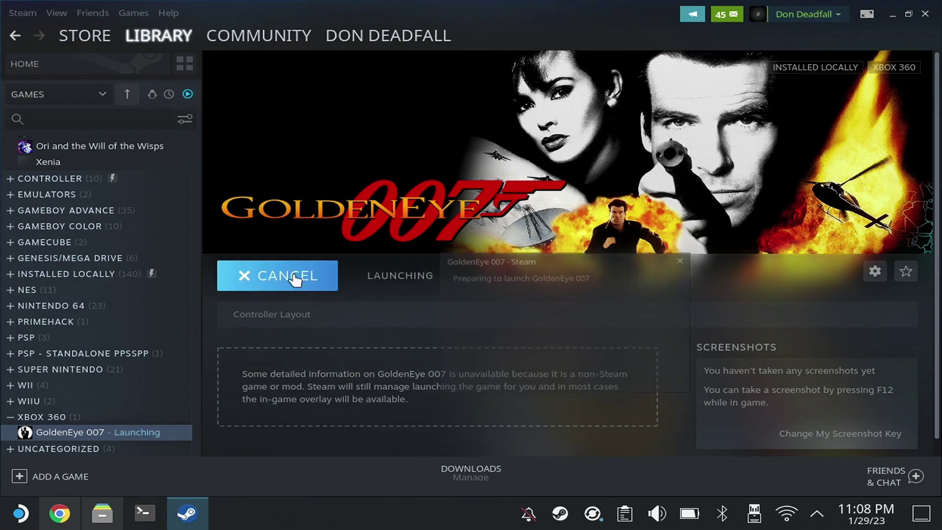